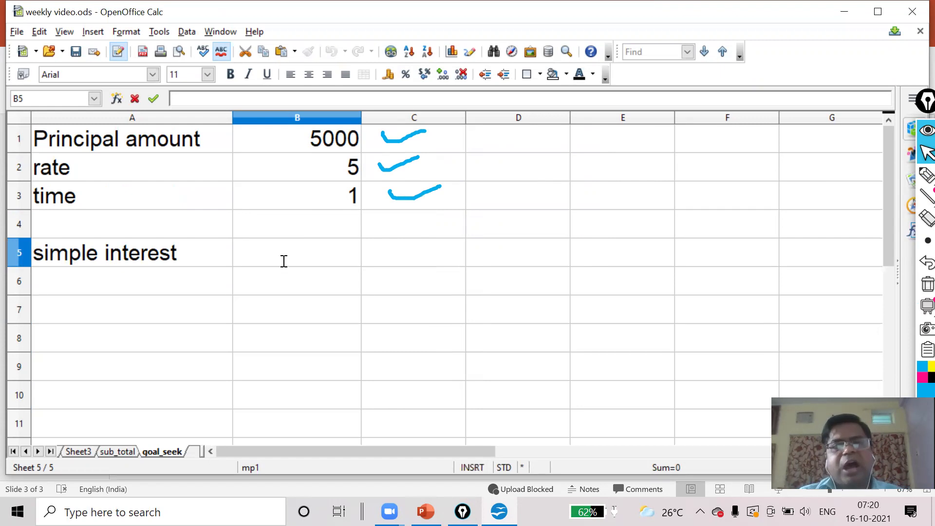
Step: Enter the simple interest formula =(b1*b2*b3)/100 in cell B5
text(=)
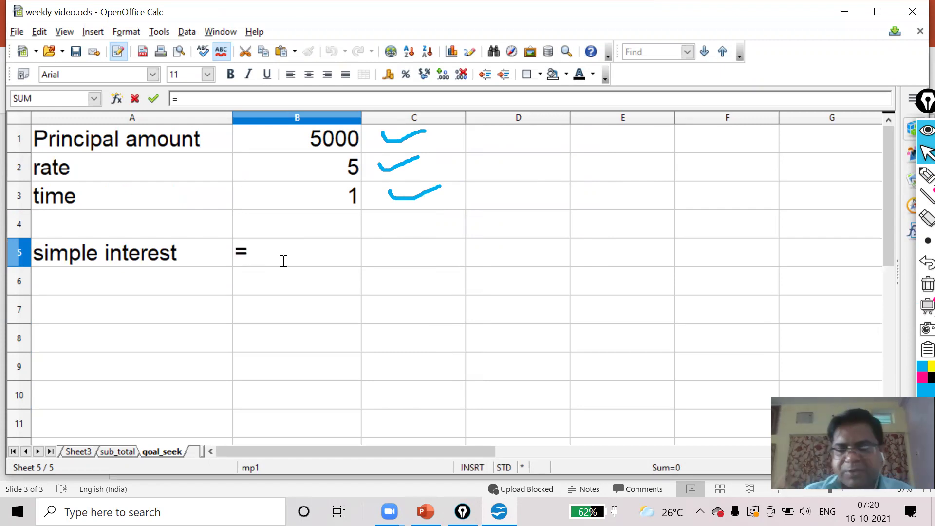
text(()
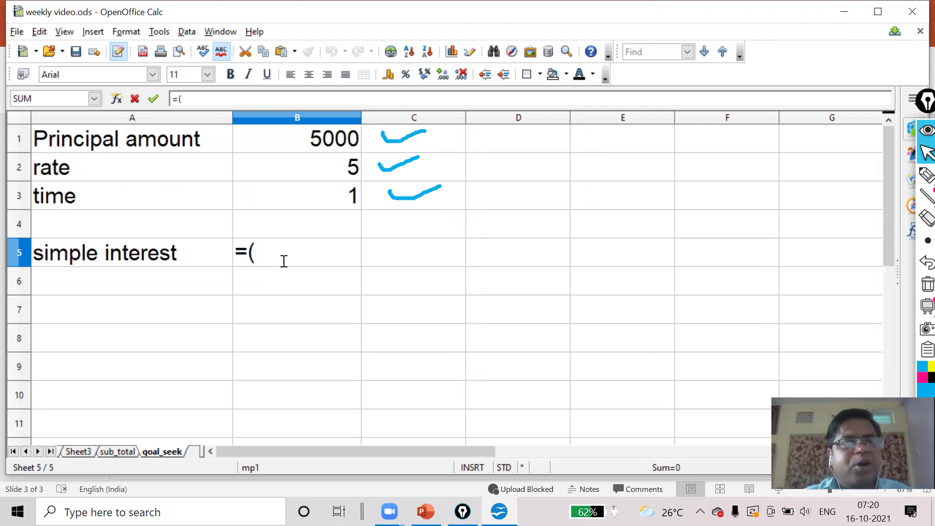
text(b1)
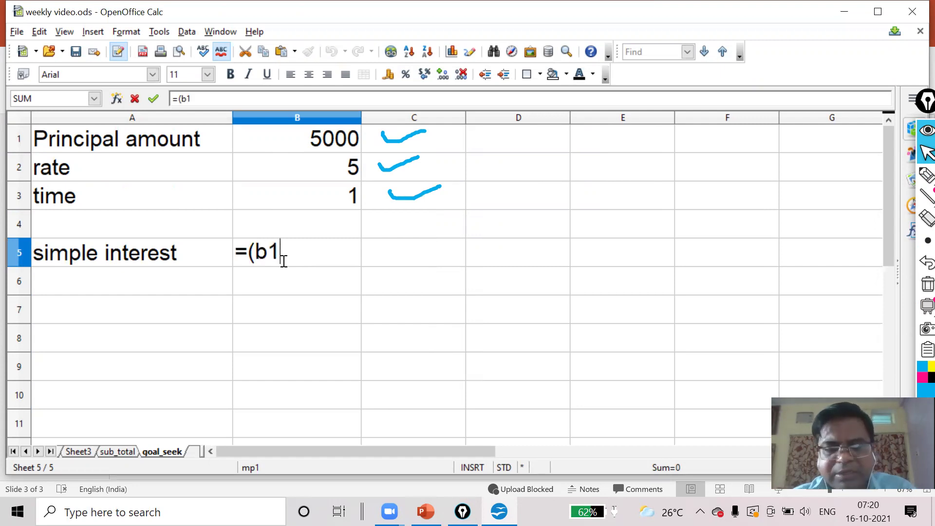
text(*)
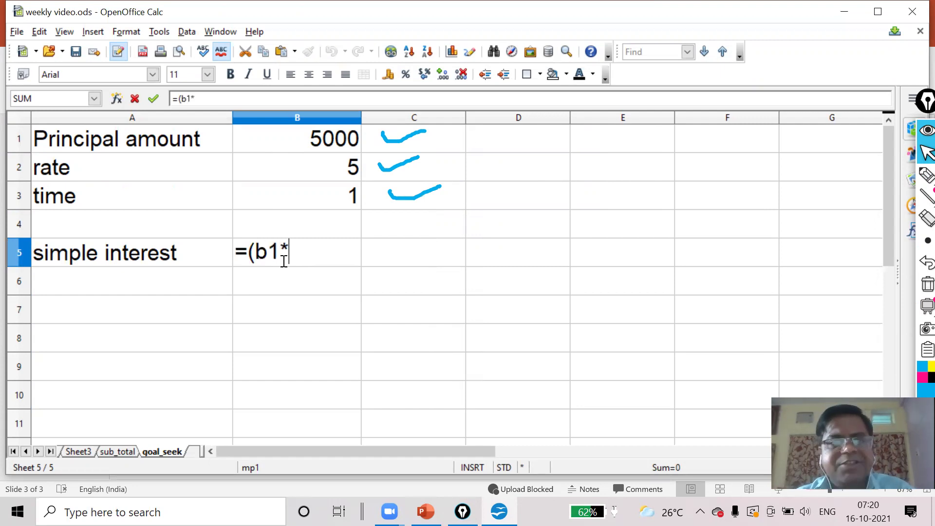
text(b2*)
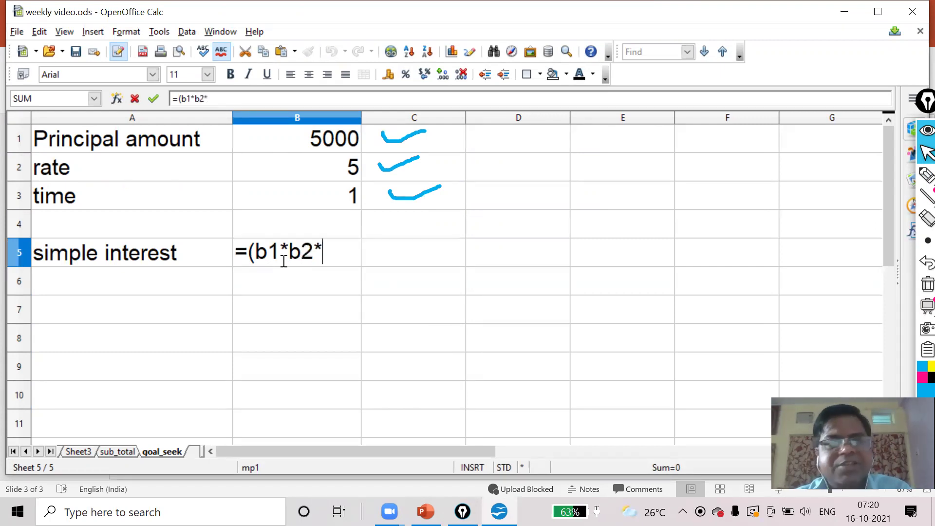
text(b3)()
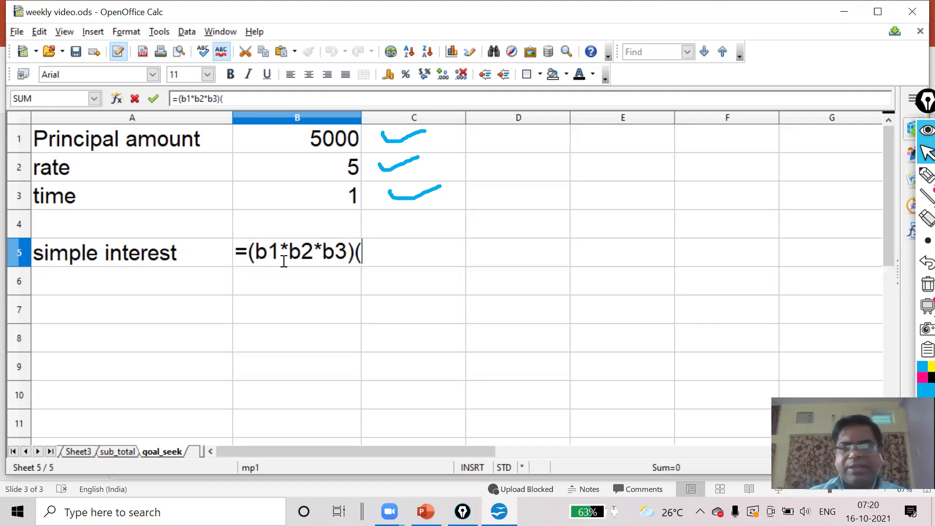
key(BackSpace)
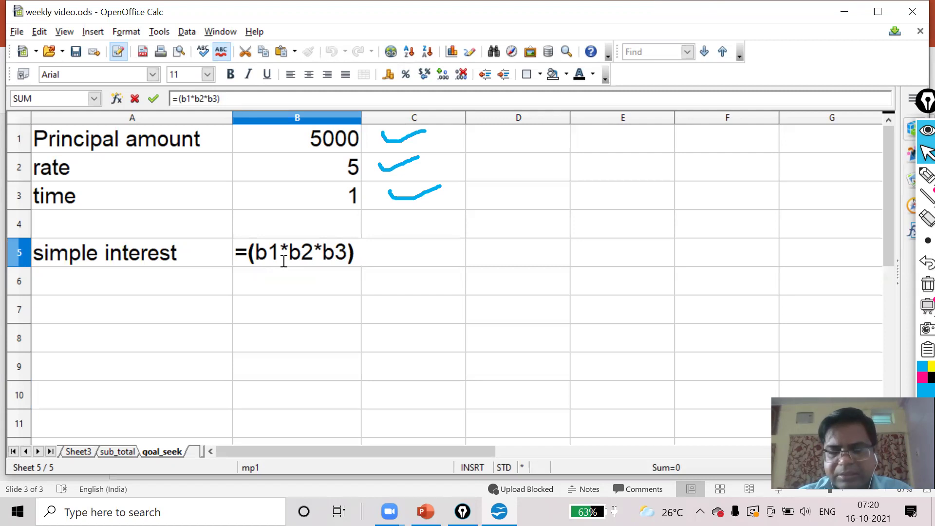
text(/1)
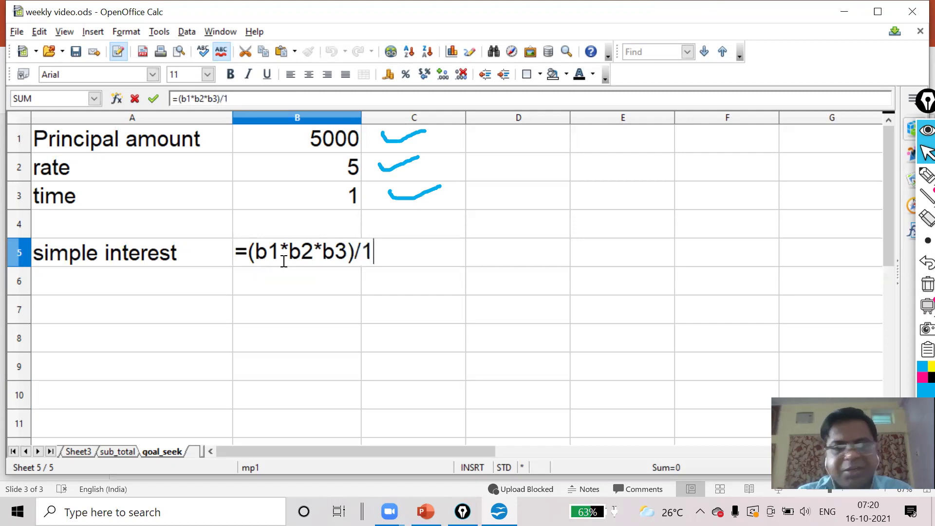
text(00)
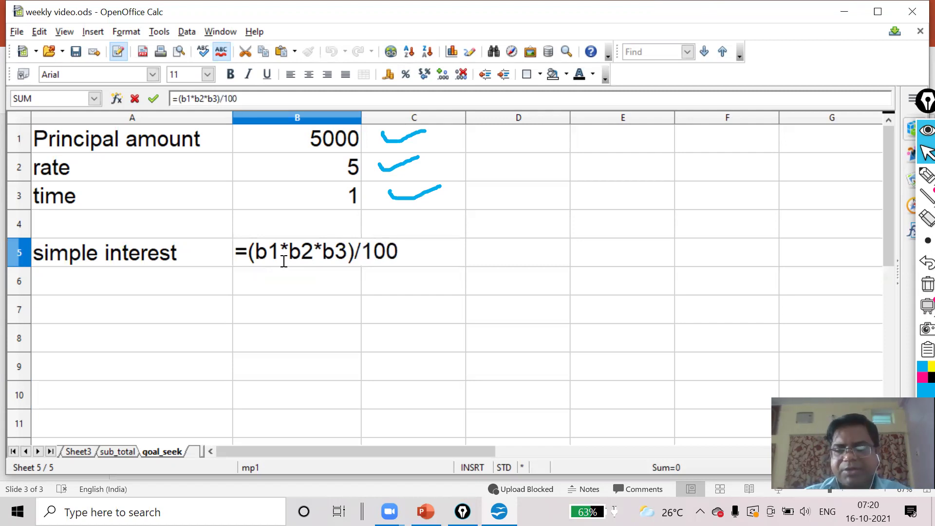
key(Return)
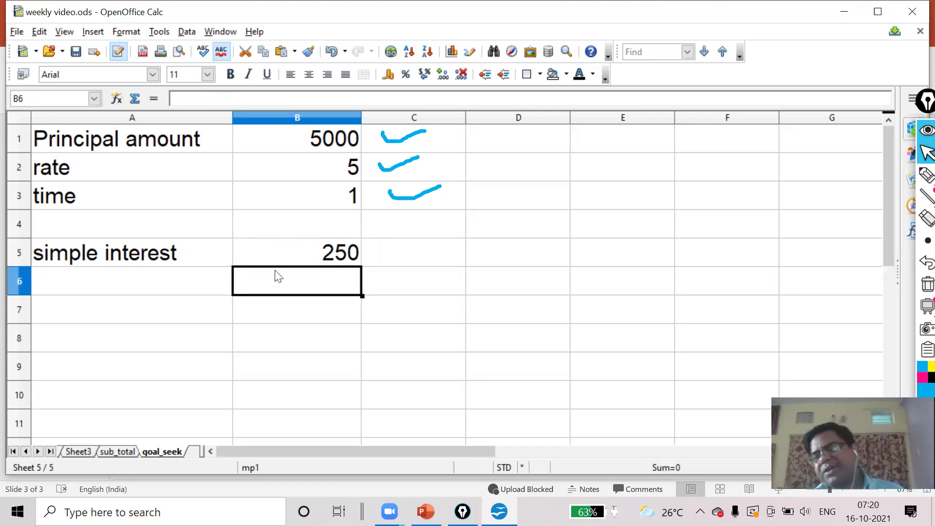
Step: Start a new scenario for the range A1:B5 and name it "first"
click(400, 257)
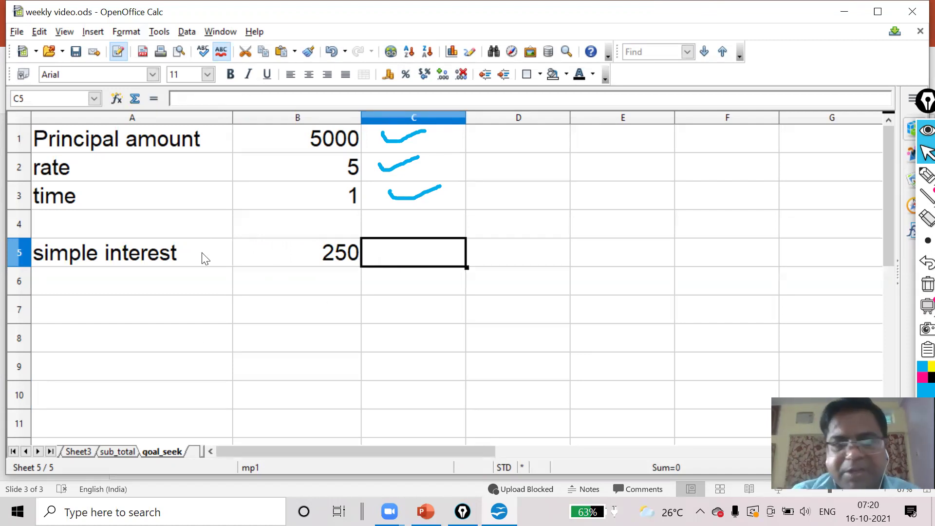
click(183, 224)
drag(72, 144, 260, 251)
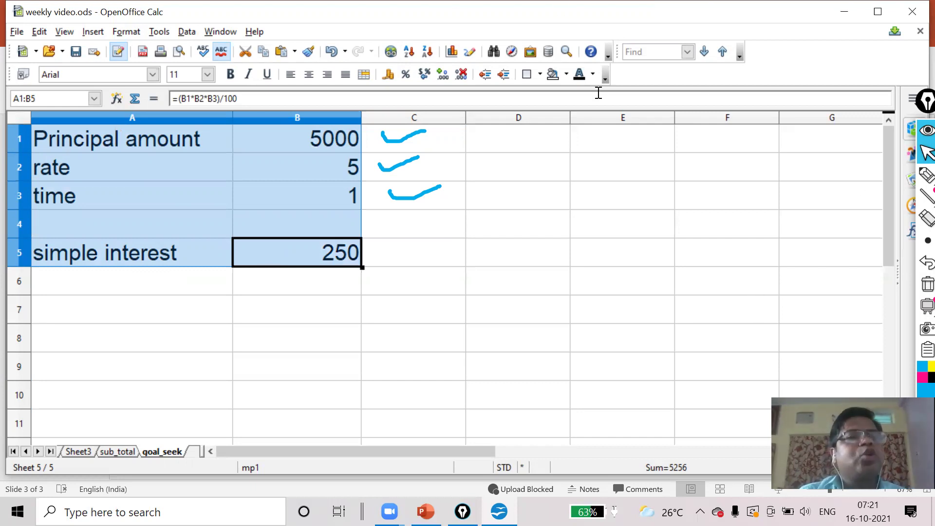
click(159, 33)
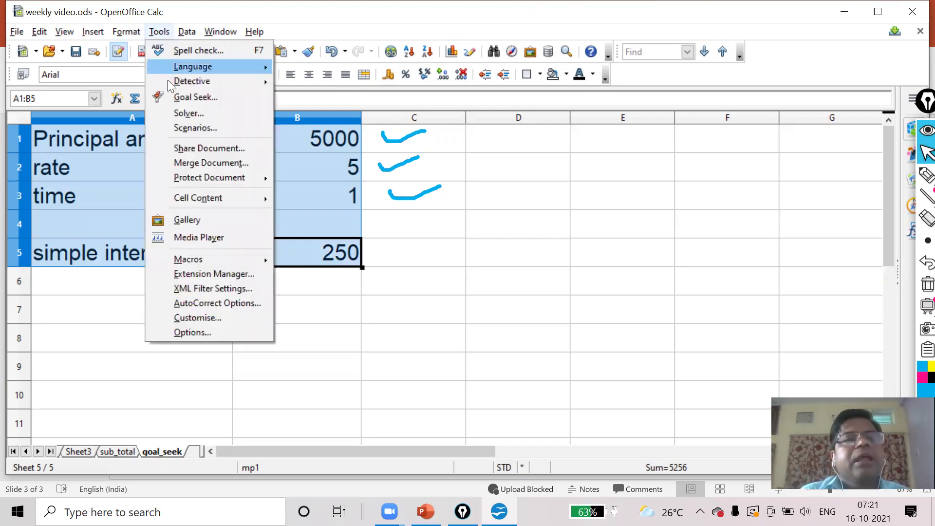
click(180, 126)
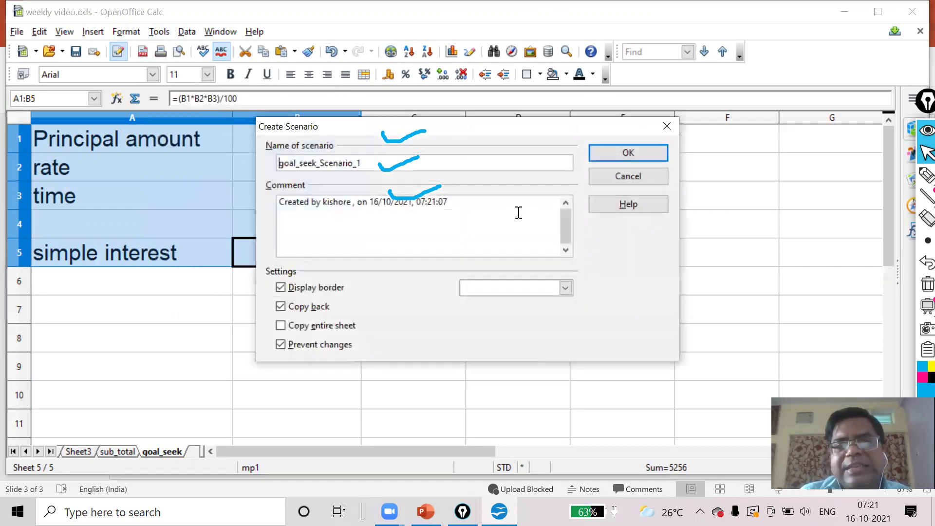
drag(492, 129, 676, 158)
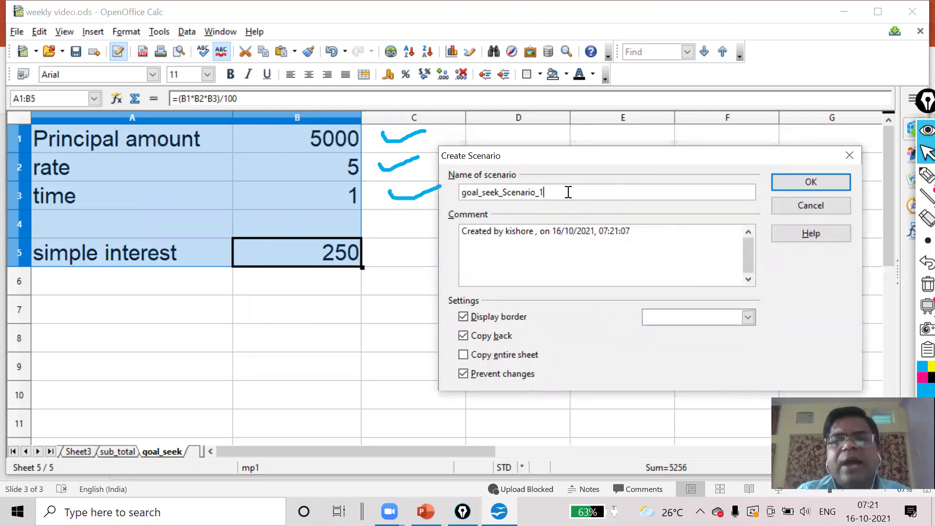
drag(566, 192, 443, 192)
text(f)
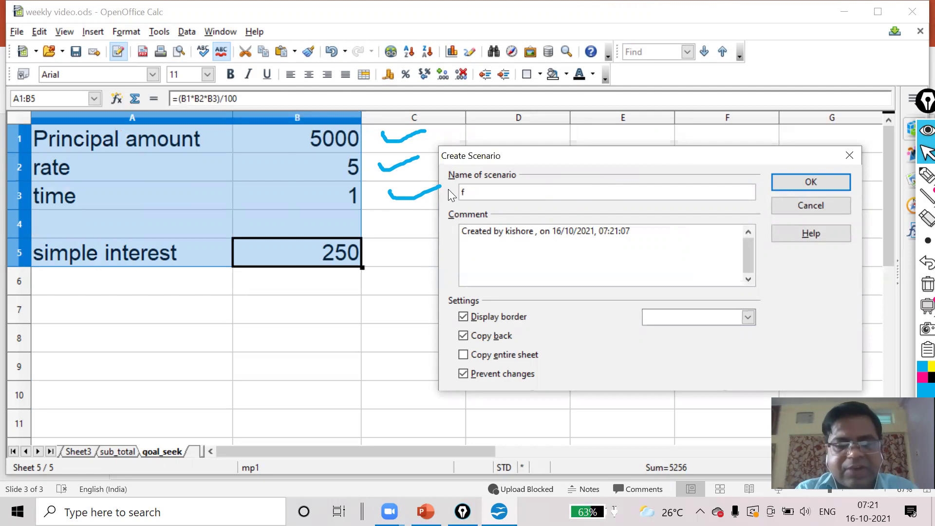
text(irst)
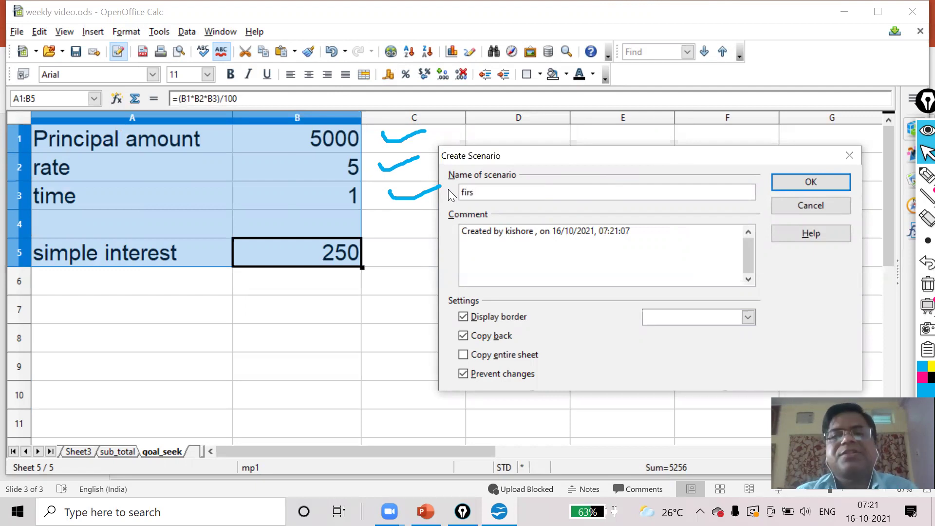
Step: Add the line "time 1 yrs" below the existing text in the scenario's comment
click(665, 233)
key(Return)
text(tim)
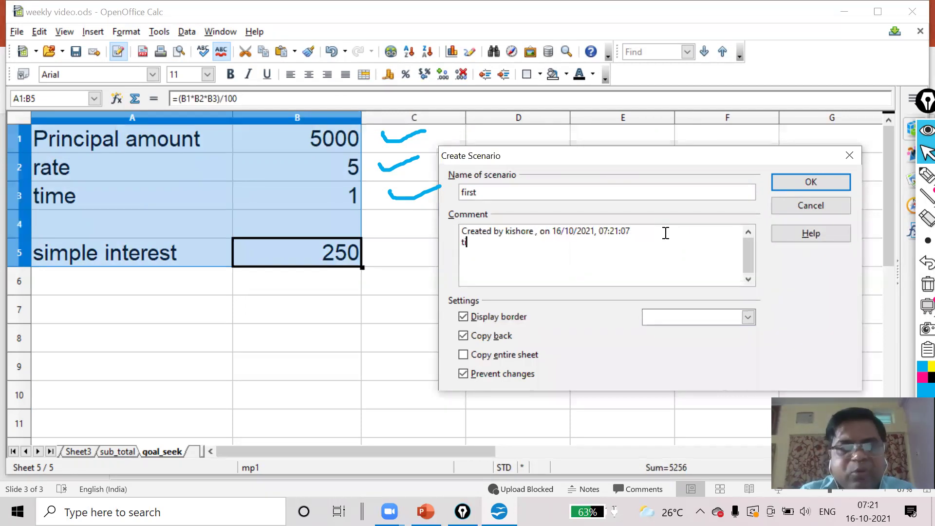
text(e )
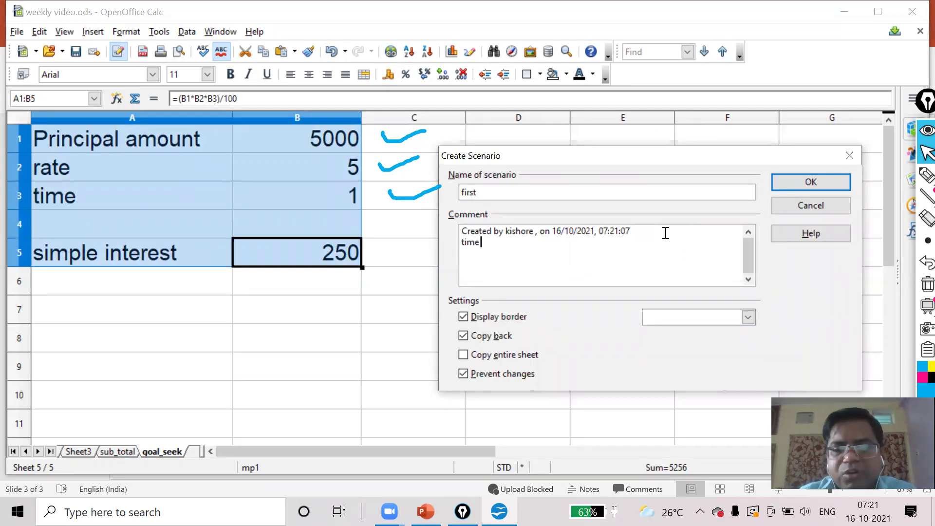
text(1 y)
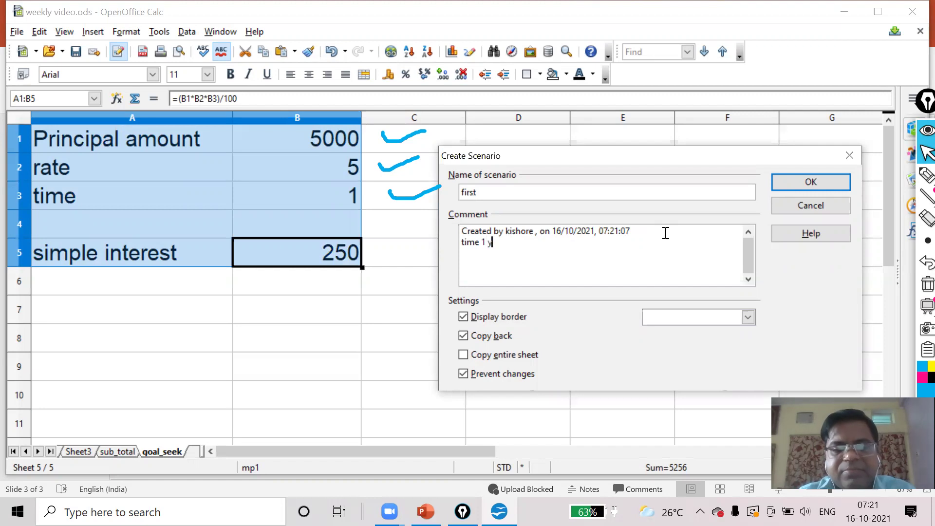
text(rs)
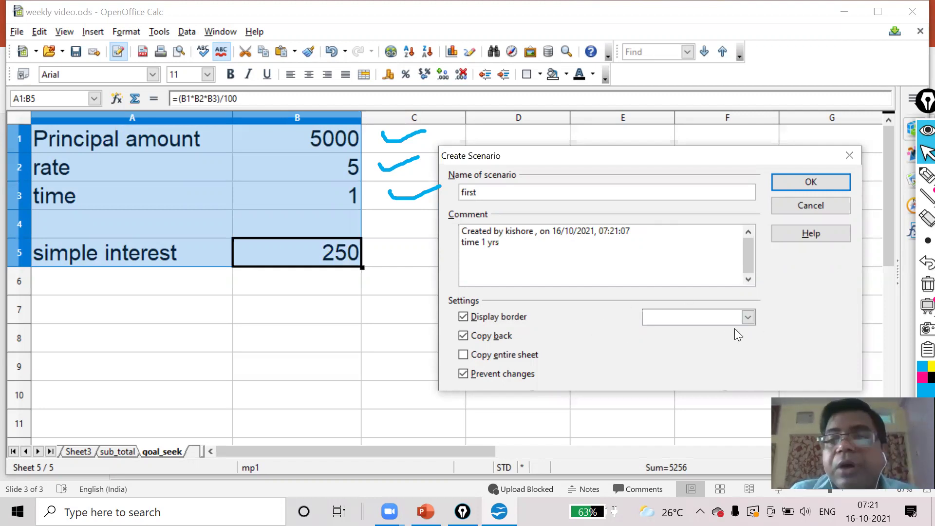
Step: Set the border colour of the scenario to Green and create the scenario
click(748, 317)
scroll(701, 370, down, 4)
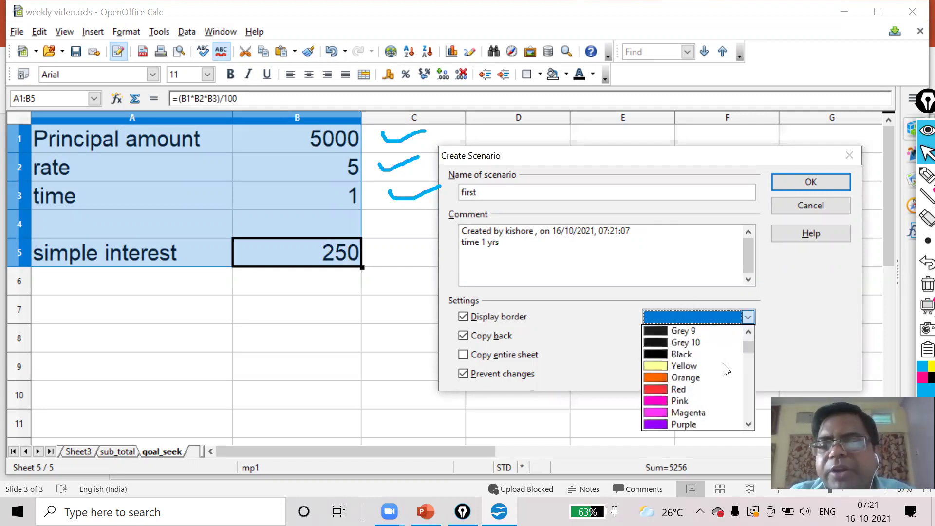
click(691, 388)
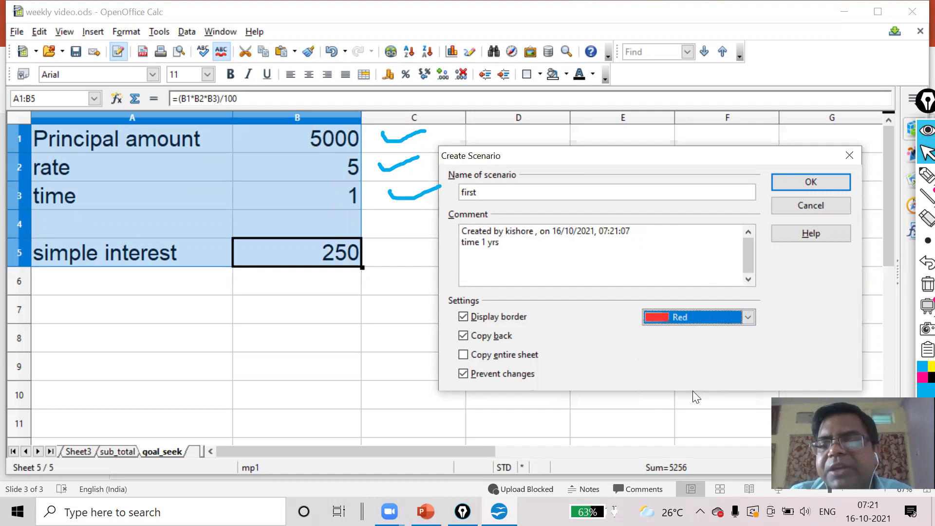
click(746, 317)
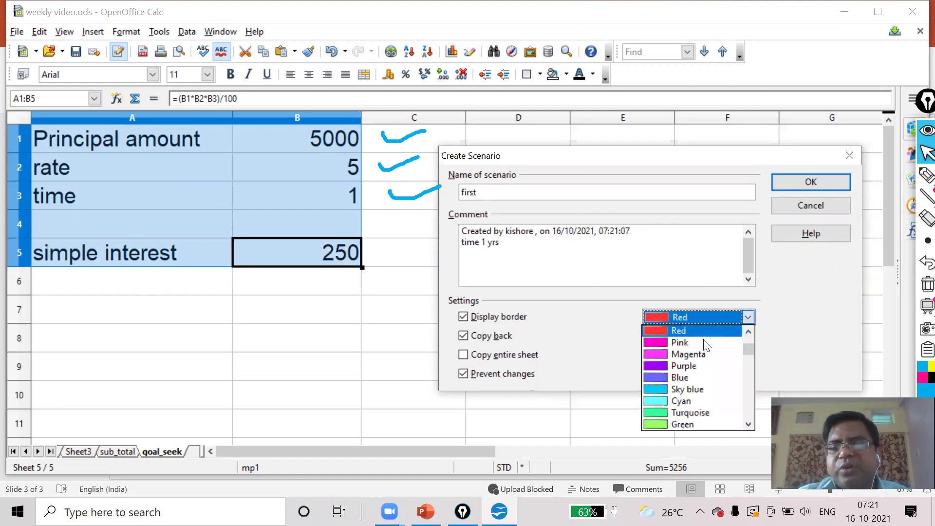
click(665, 423)
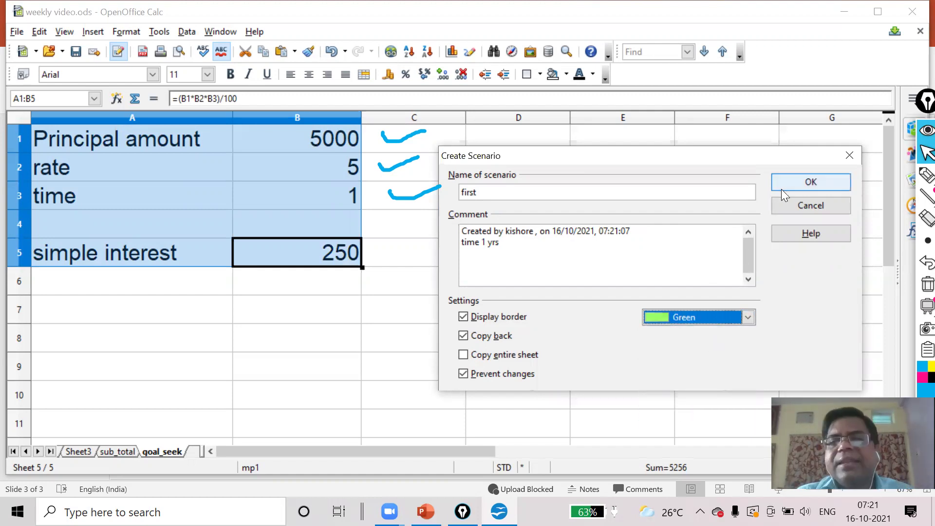
click(795, 180)
click(331, 138)
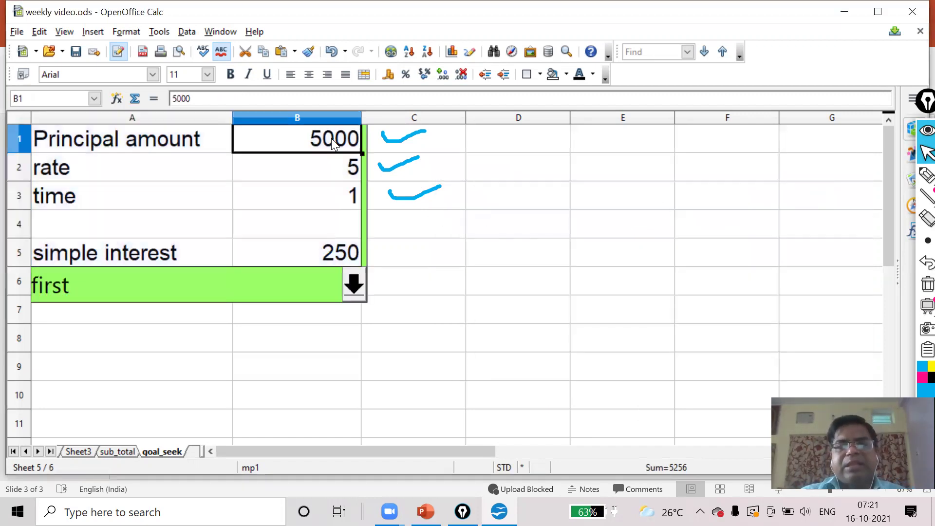
key(Down)
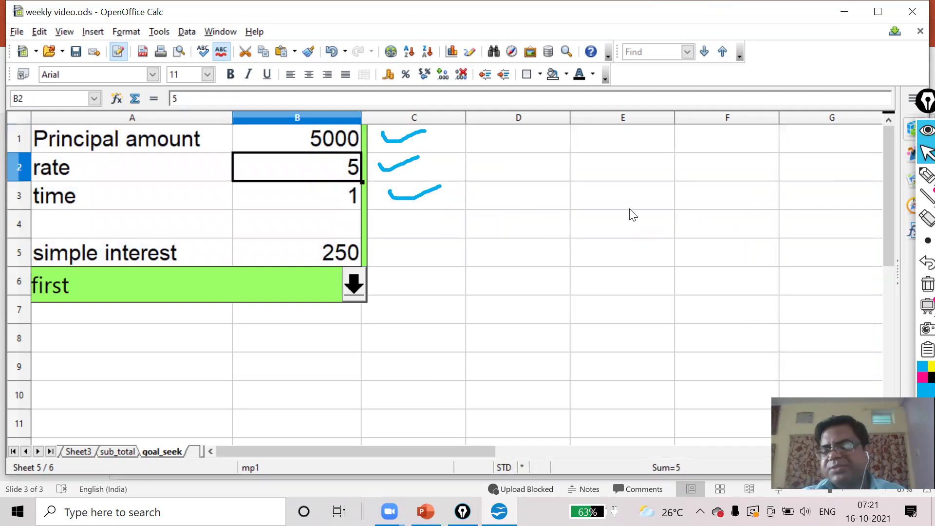
click(607, 232)
Step: Start another scenario for the range A1:B6 and name it "second"
drag(119, 141, 305, 286)
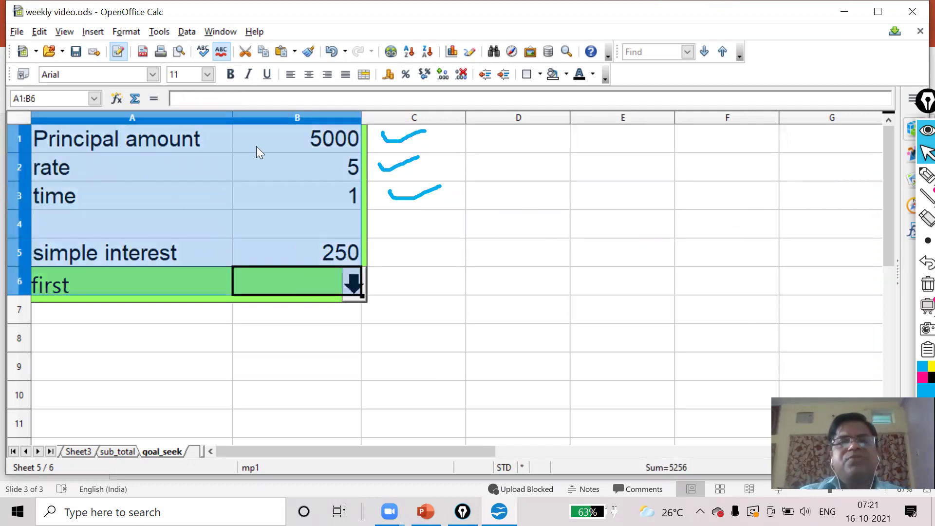
click(155, 32)
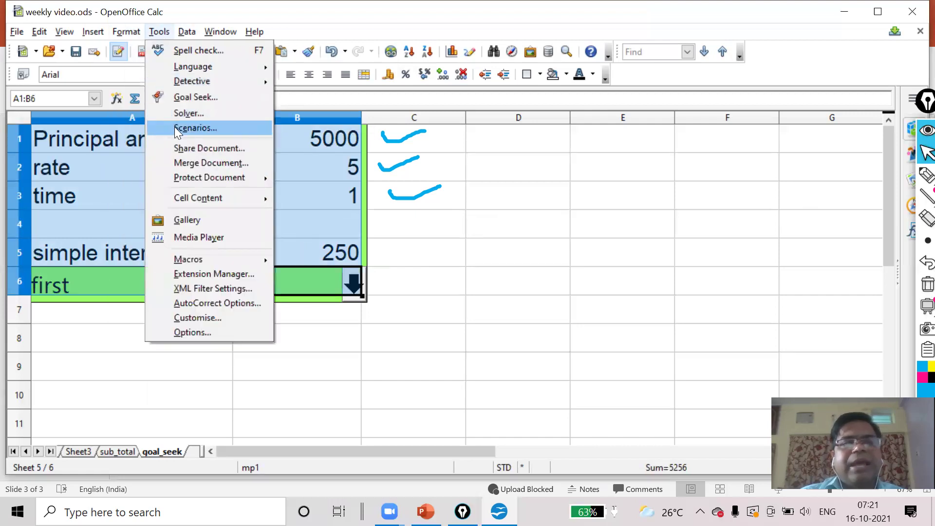
click(174, 126)
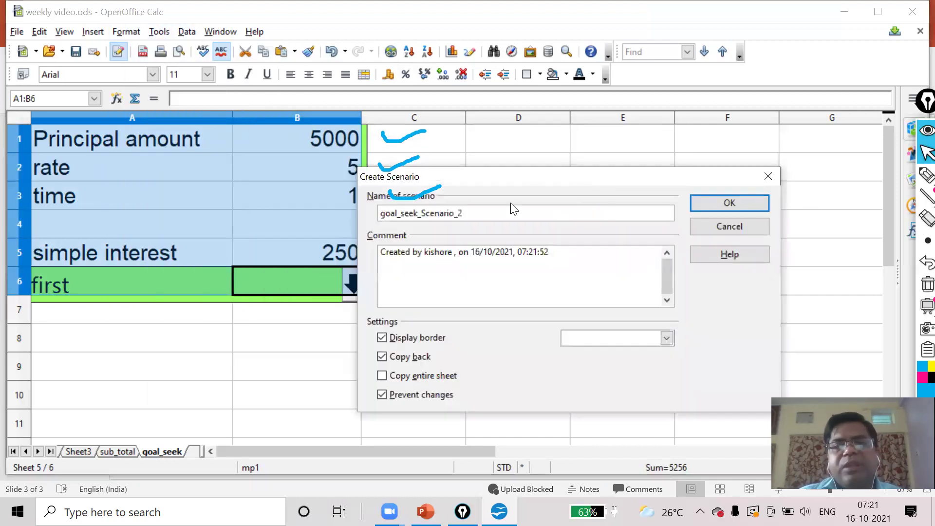
drag(496, 211, 350, 211)
text(se)
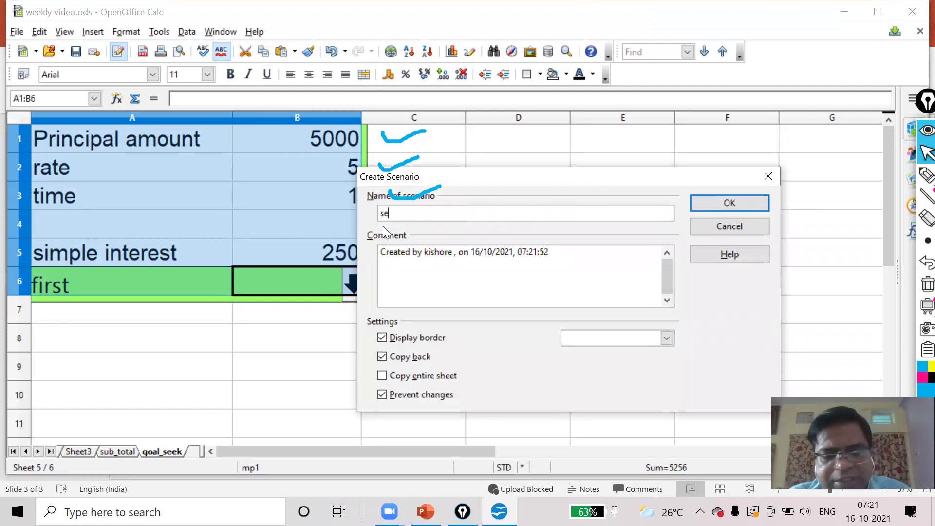
text(cond)
Step: Add the line "time 2 years" to the second scenario's comment and set its border colour to Cyan
click(570, 257)
key(Return)
text(tim)
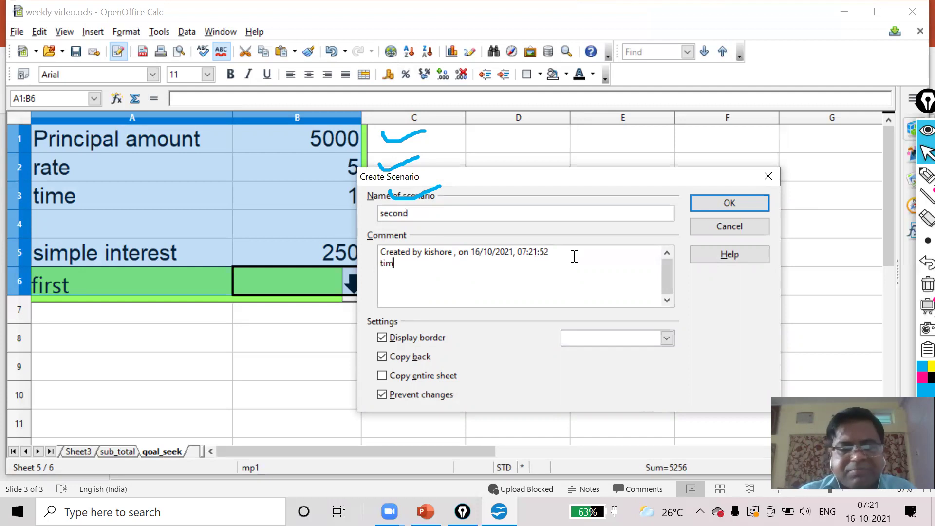
text(e 2 years)
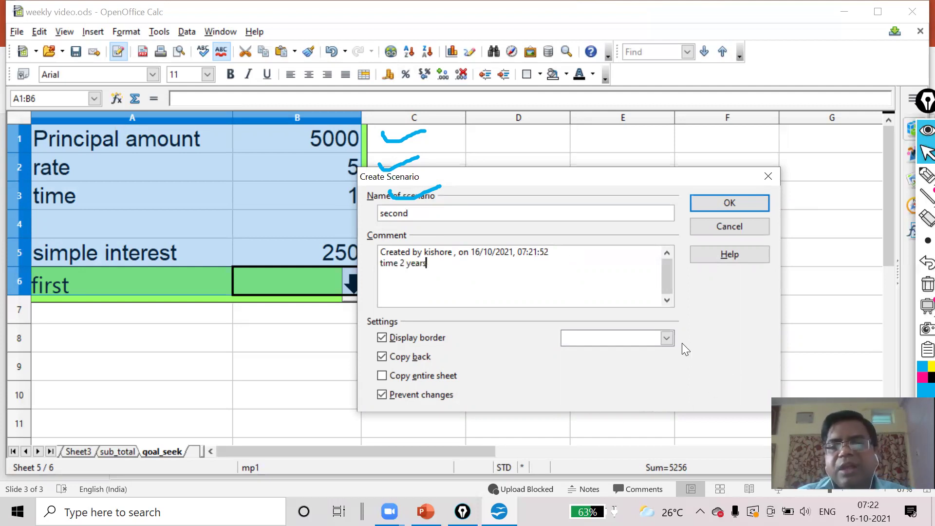
click(666, 338)
scroll(647, 395, down, 4)
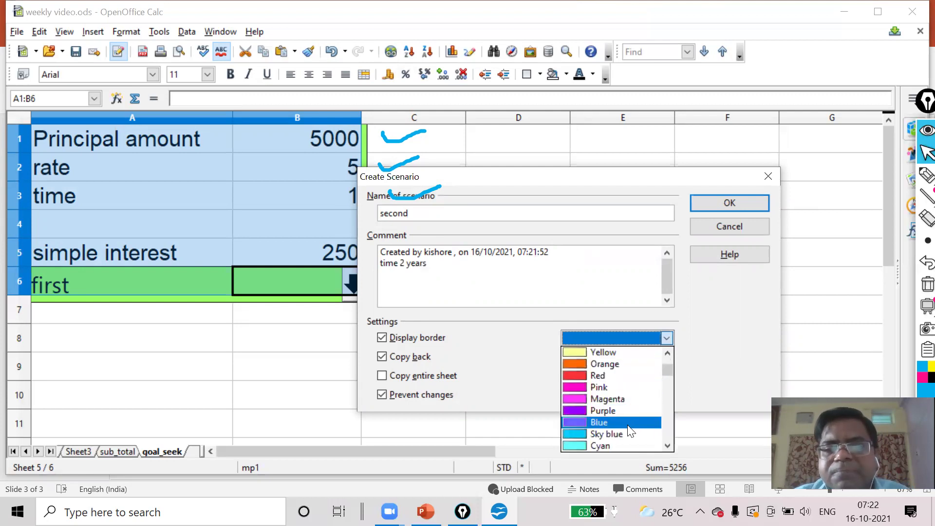
click(616, 446)
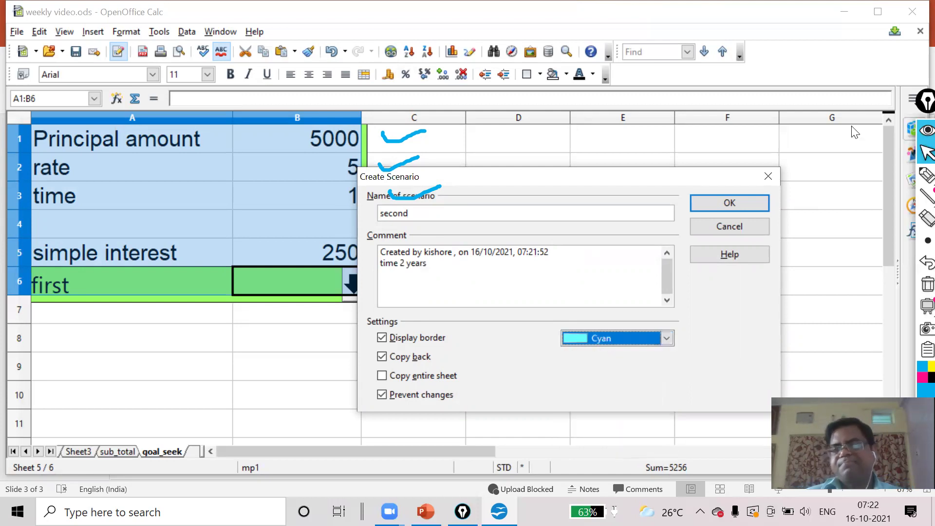
Step: Create the second scenario and set its time value in B3 to 2
click(724, 202)
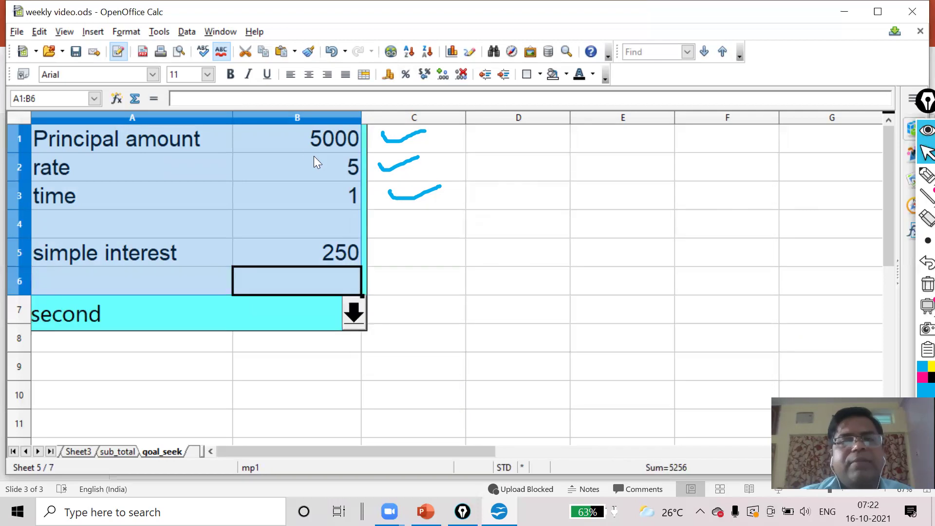
click(324, 194)
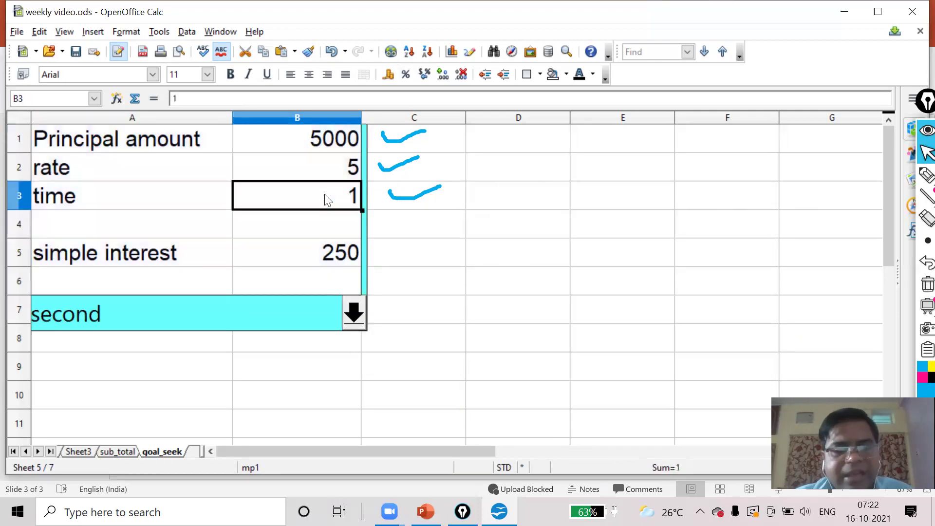
text(2)
key(Return)
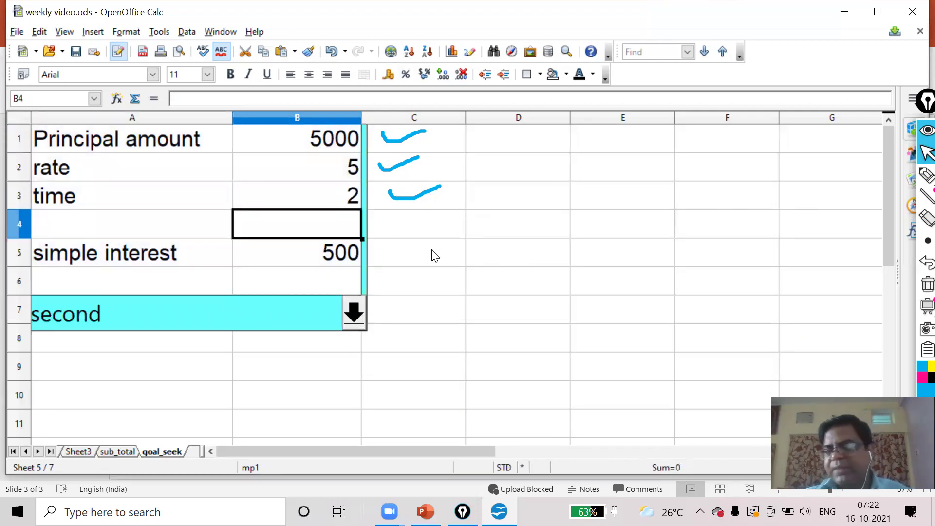
Step: Start another scenario for the range A1:B7 and name it "third"
drag(42, 138, 330, 315)
click(159, 31)
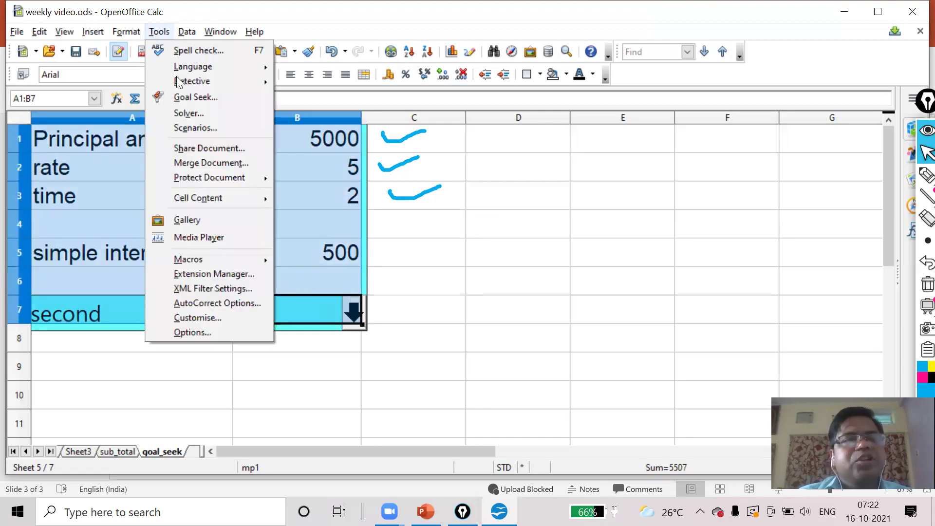
click(211, 128)
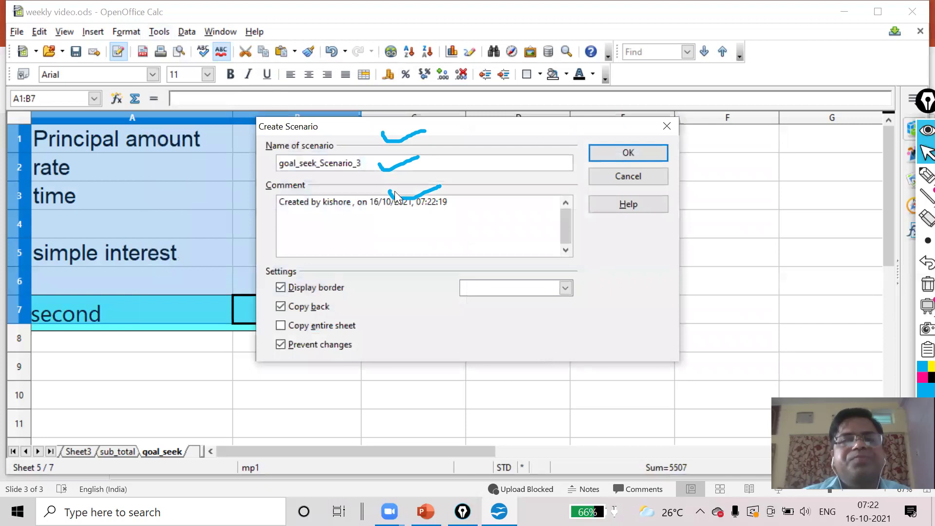
click(376, 162)
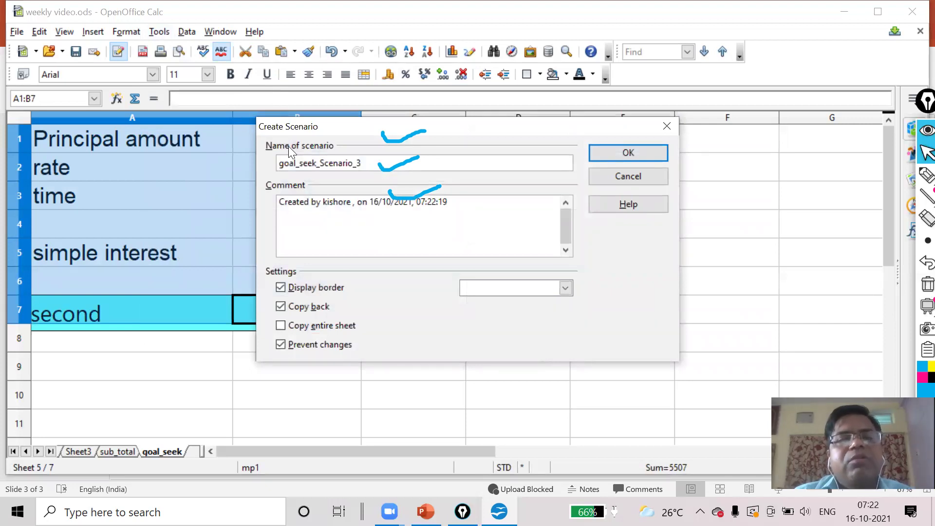
drag(360, 163, 243, 162)
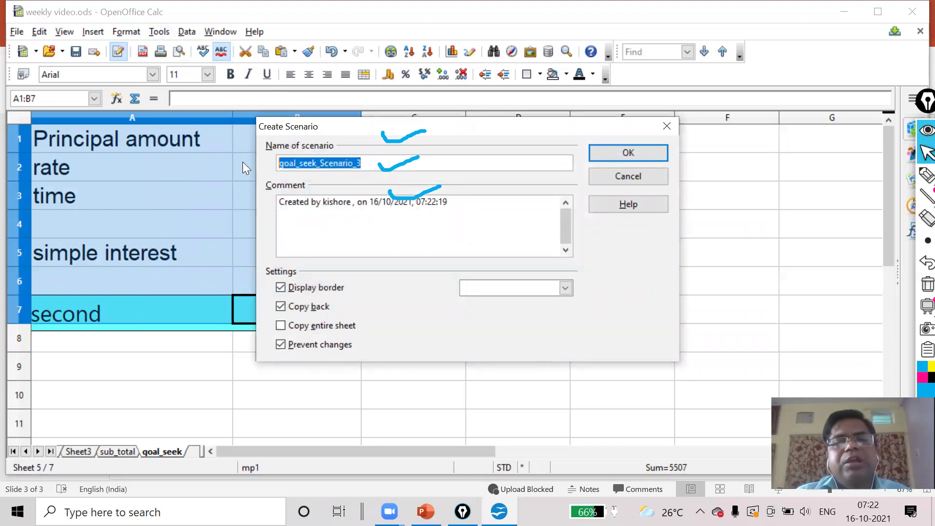
text(thir)
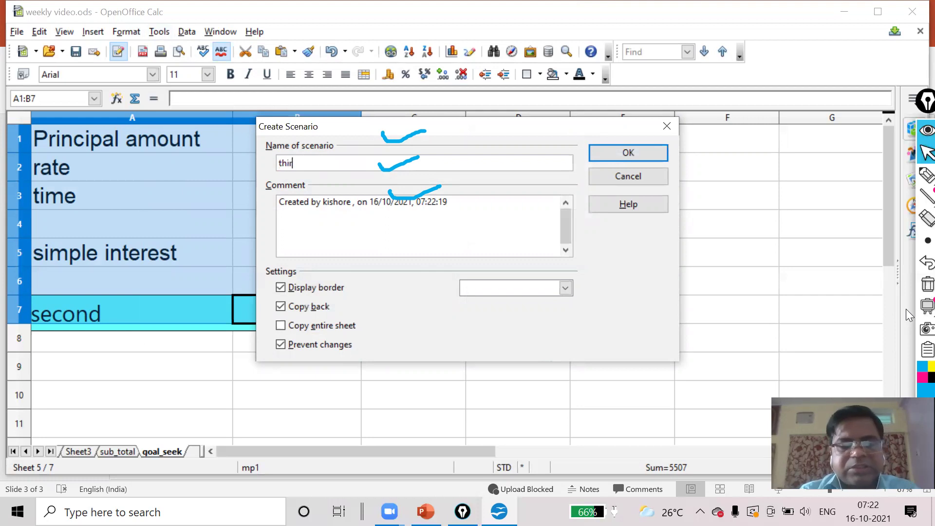
text(d)
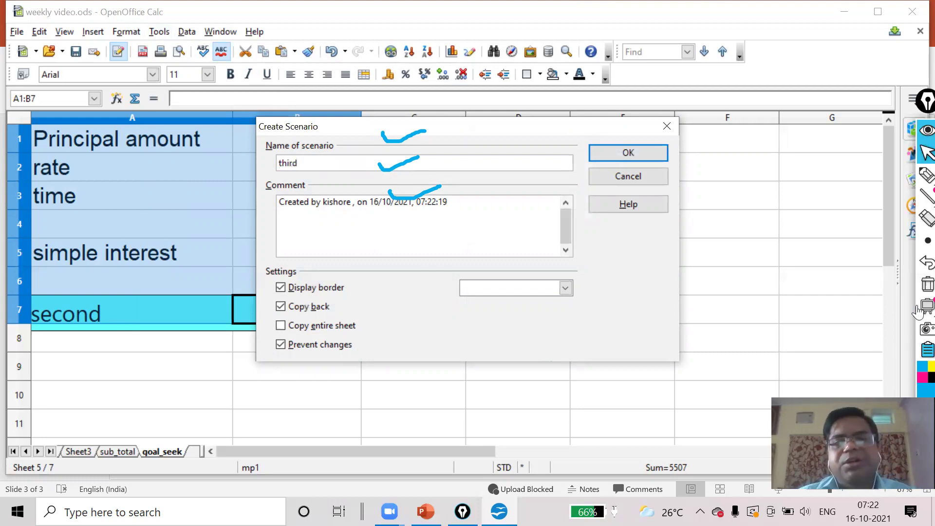
Step: Add the line "time - 3 years" to the third scenario's comment, set its border colour to Blue and create it
click(476, 206)
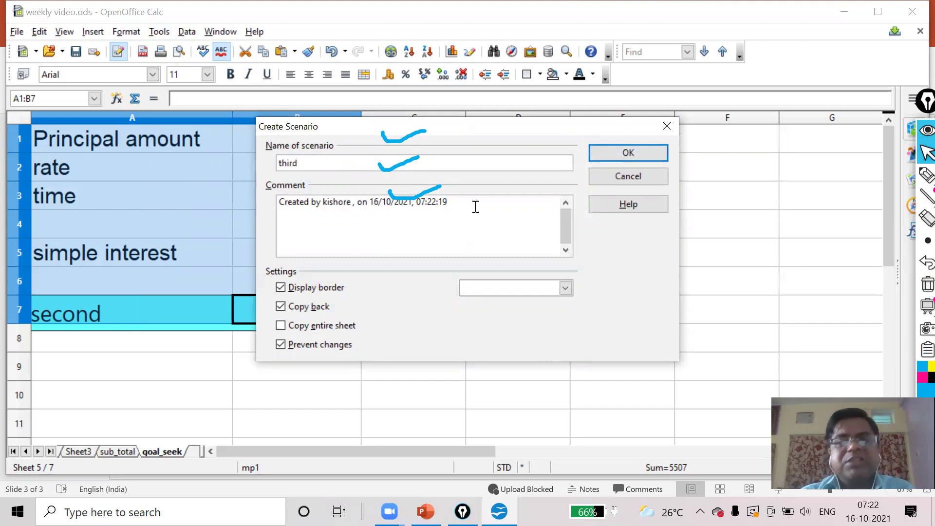
text(time)
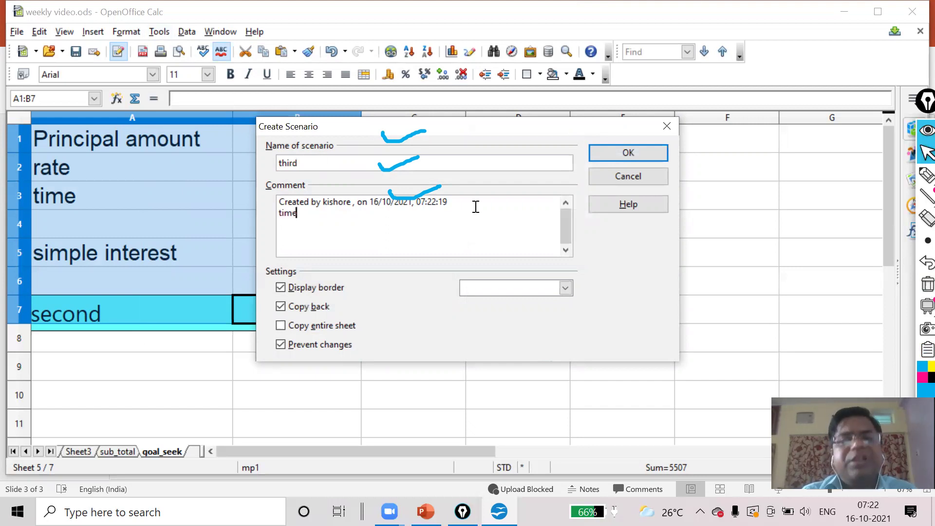
text( - 3 years)
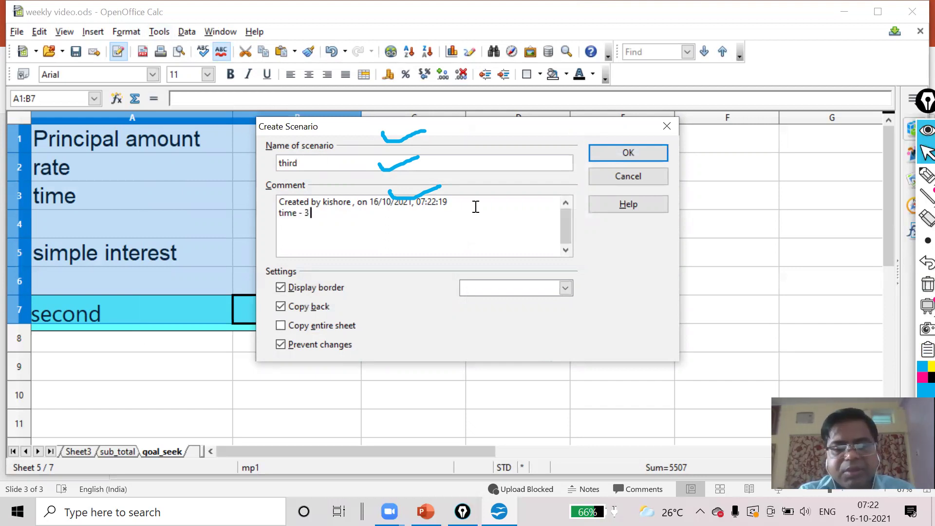
click(566, 288)
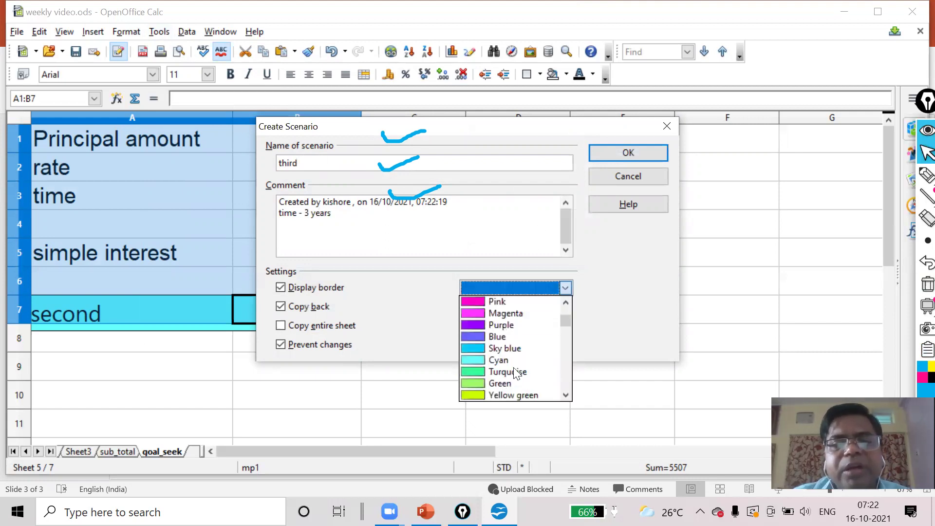
click(518, 337)
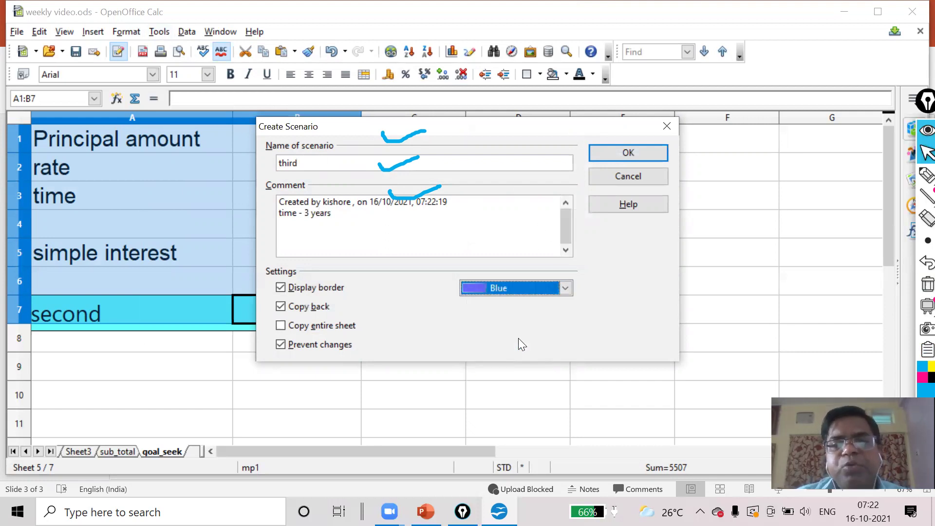
click(634, 149)
Step: Set the time value in B3 of the third scenario to 3
click(349, 196)
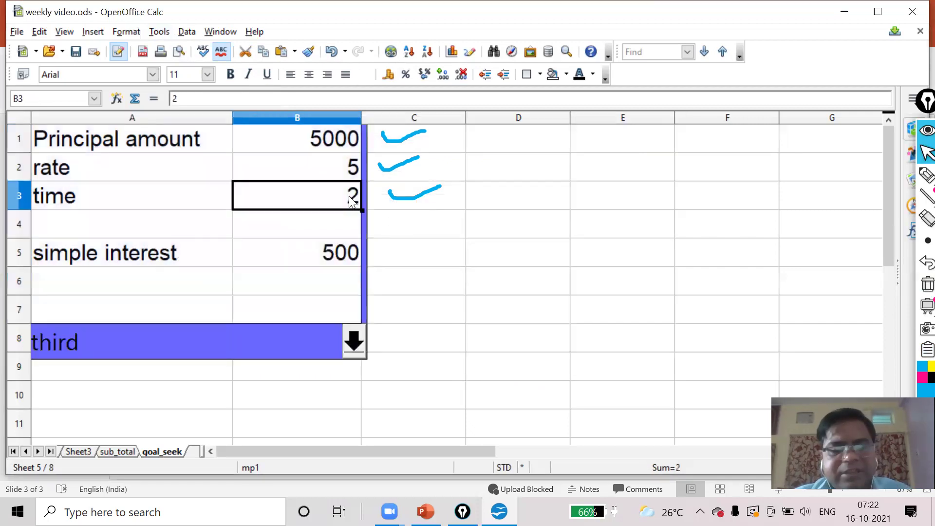
text(3)
click(407, 237)
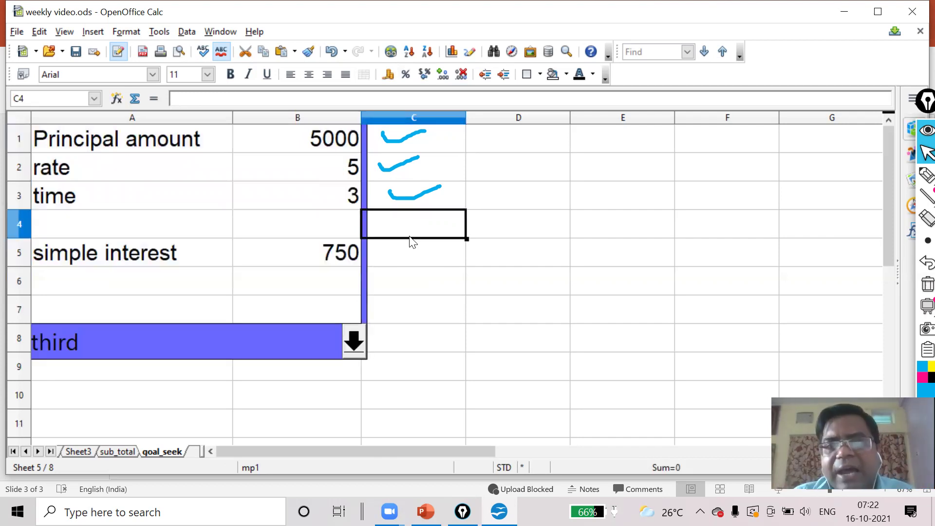
Step: Switch through the first, second and third scenarios to compare the simple interest for each time period
click(354, 342)
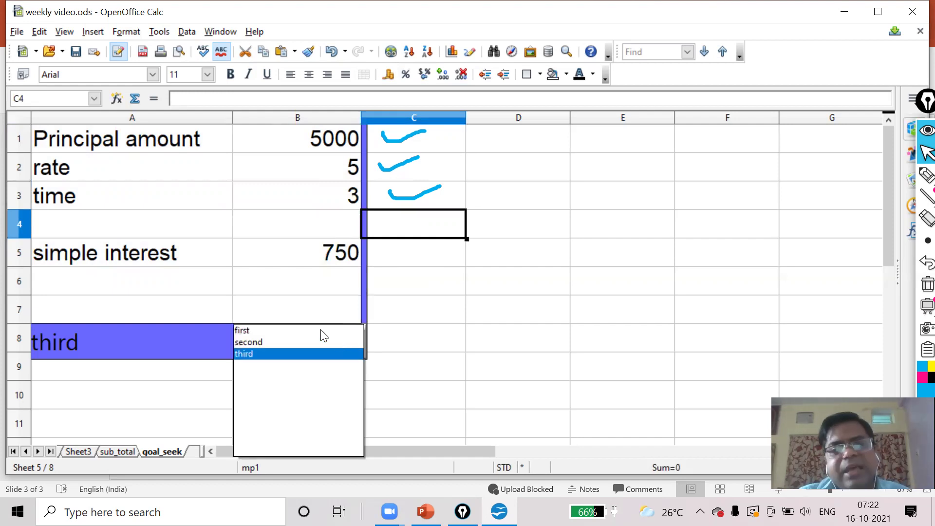
click(257, 330)
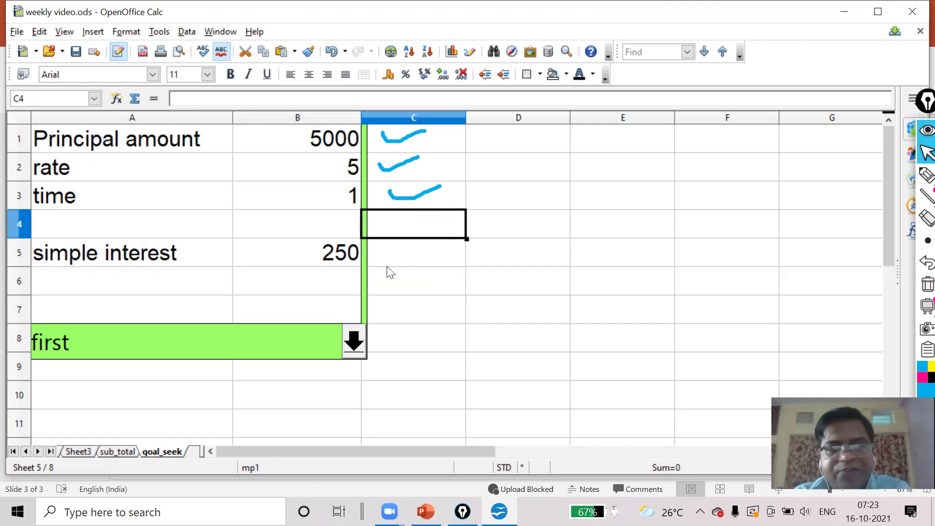
click(355, 342)
click(263, 342)
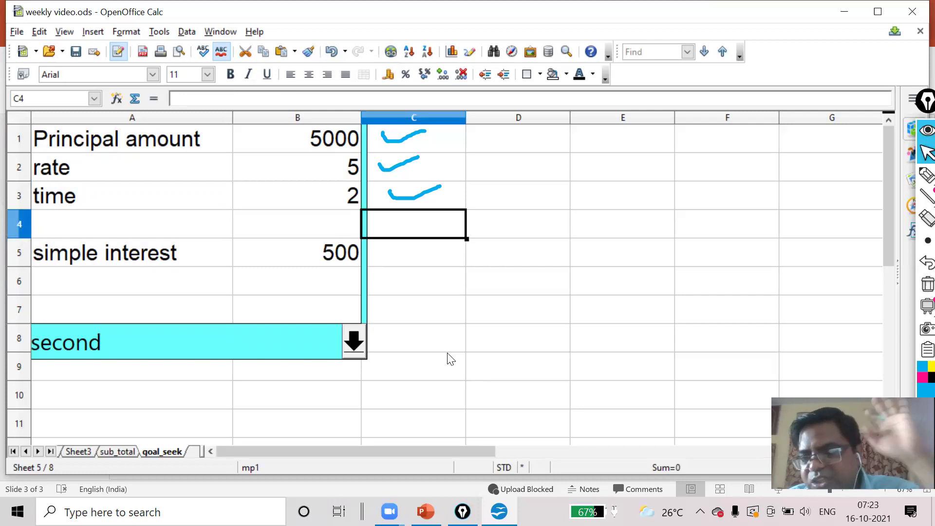
click(352, 342)
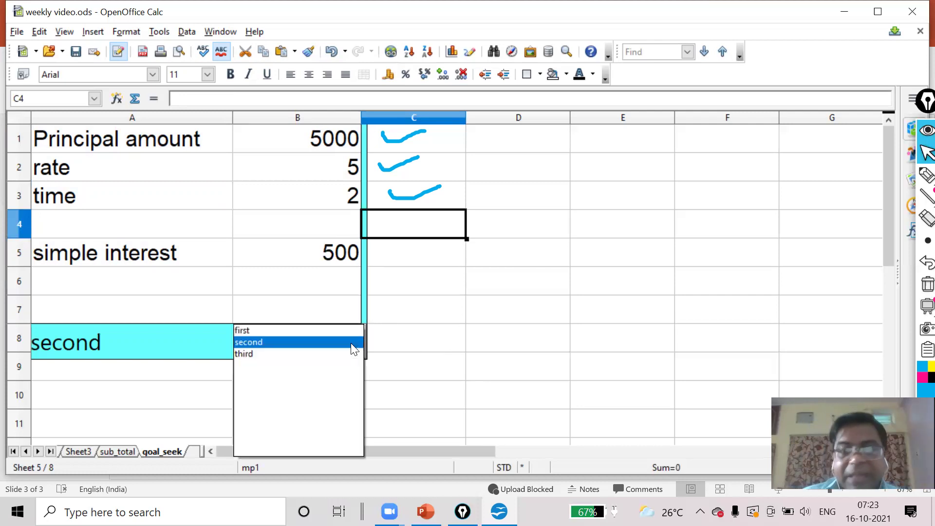
click(260, 353)
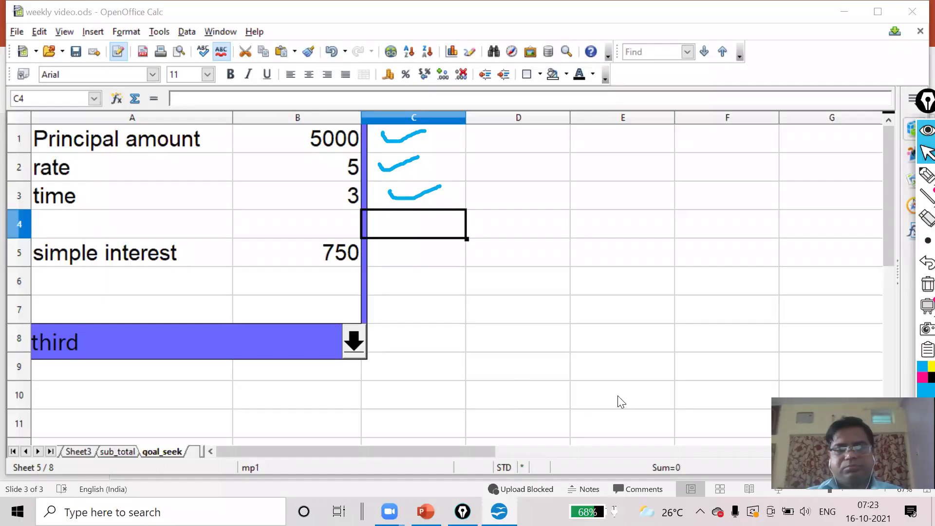
Step: Undo the time changes and the creation of the scenarios
click(579, 357)
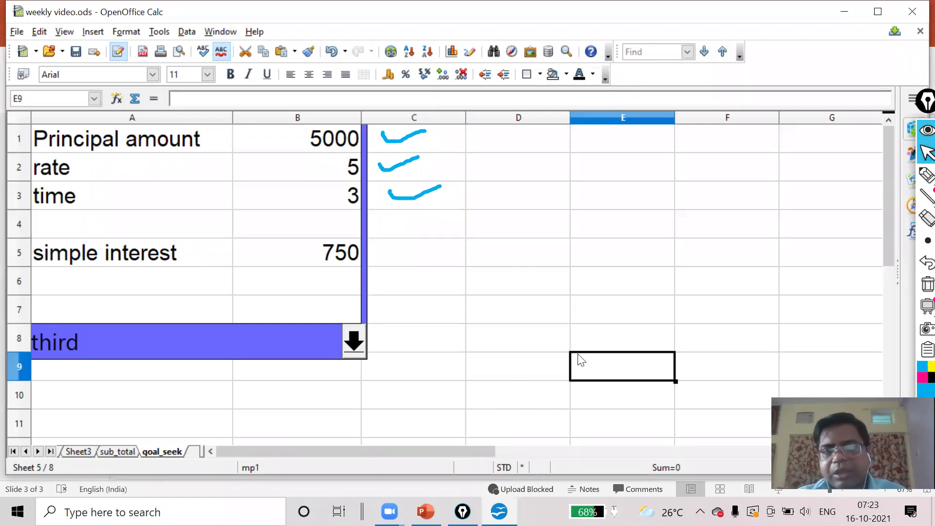
key(ctrl+z)
key(ctrl+z)
key(ctrl+z)
key(ctrl+z)
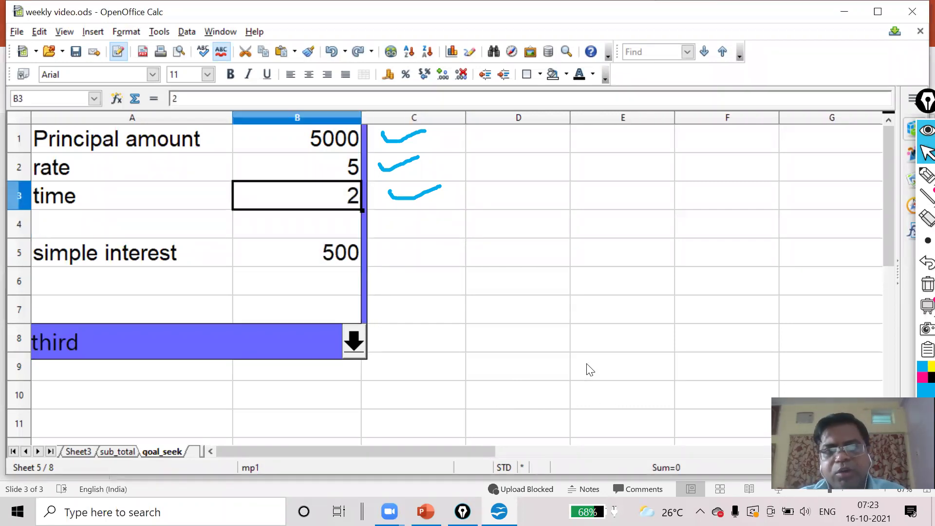
key(ctrl+z)
key(ctrl+z)
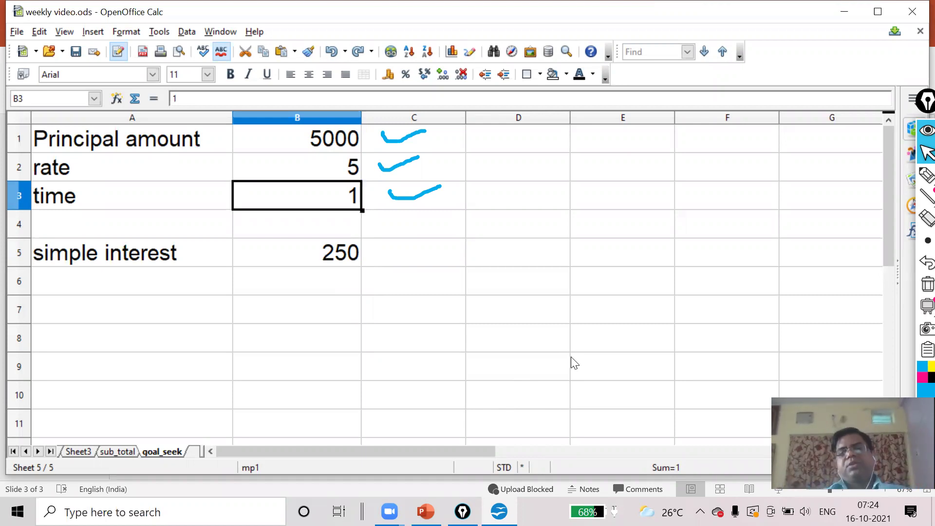
Step: Annotate the sheet with a pen arrow from the simple interest to a circled "5000" and another arrow from the time value
mouse_move(922, 180)
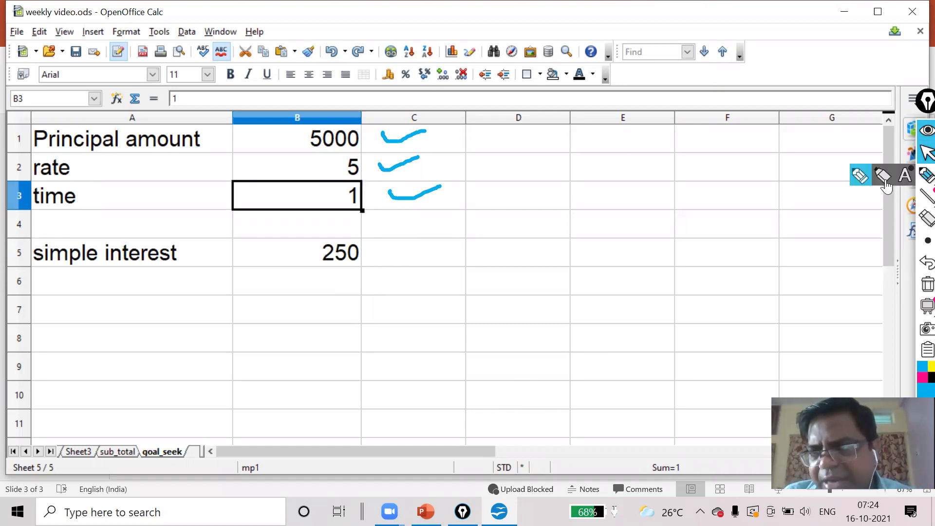
click(859, 176)
mouse_move(369, 258)
mouse_down()
mouse_move(574, 263)
mouse_move(559, 286)
mouse_up()
click(558, 253)
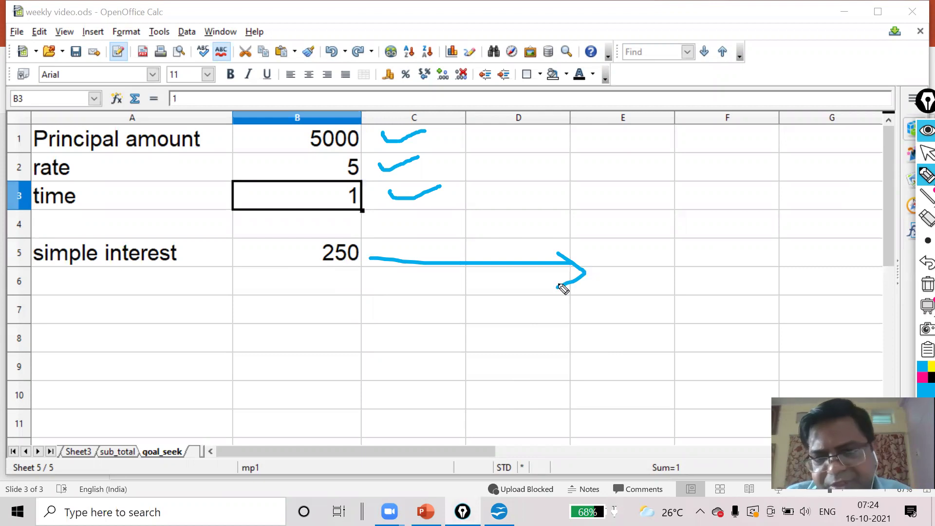
mouse_move(623, 253)
mouse_down()
mouse_move(618, 281)
mouse_move(656, 245)
mouse_move(688, 288)
mouse_move(695, 252)
mouse_move(747, 250)
mouse_move(728, 246)
mouse_up()
mouse_move(602, 303)
mouse_down()
mouse_move(810, 271)
mouse_move(653, 242)
mouse_move(626, 299)
mouse_move(633, 305)
mouse_up()
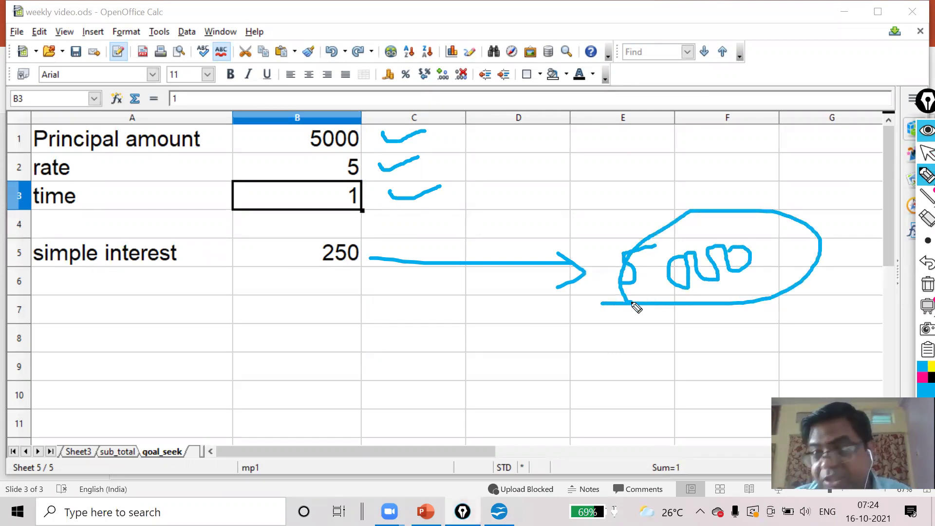
mouse_move(385, 197)
mouse_down()
mouse_move(643, 195)
mouse_move(654, 204)
mouse_move(631, 211)
mouse_up()
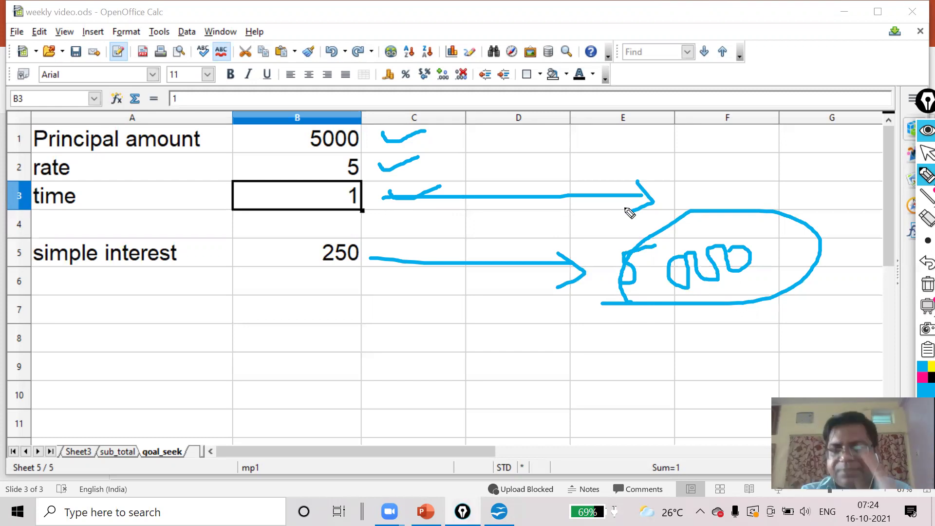
Step: Clear all pen annotations from the screen and return to the normal pointer
click(925, 284)
click(926, 153)
Step: Select the range A1:B5 and start Goal Seek with the simple interest cell $B$5 as the formula cell
mouse_move(86, 133)
mouse_down()
mouse_move(202, 217)
mouse_move(288, 251)
mouse_up()
click(186, 31)
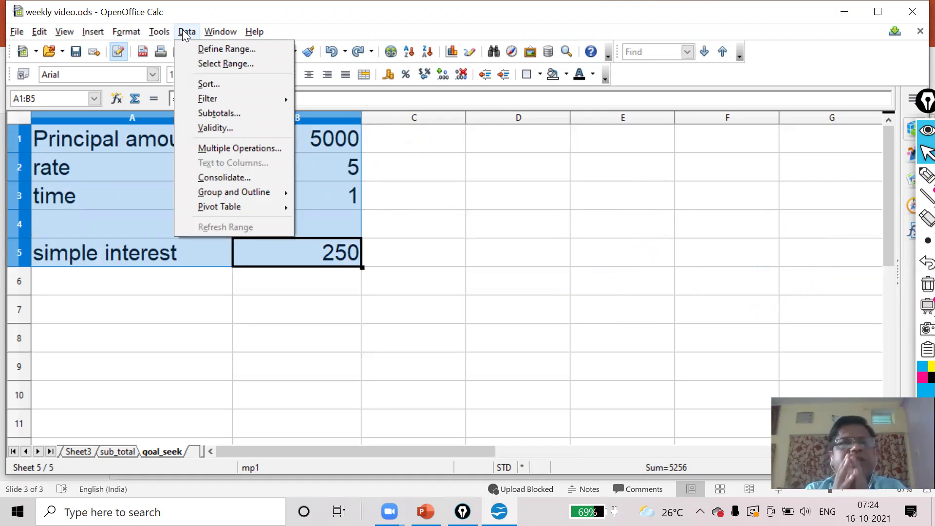
click(152, 29)
click(153, 31)
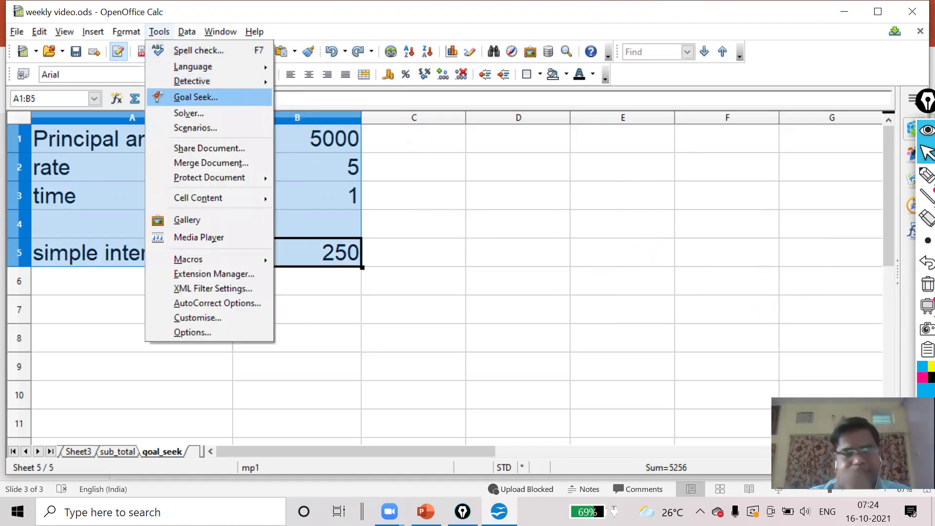
key(Return)
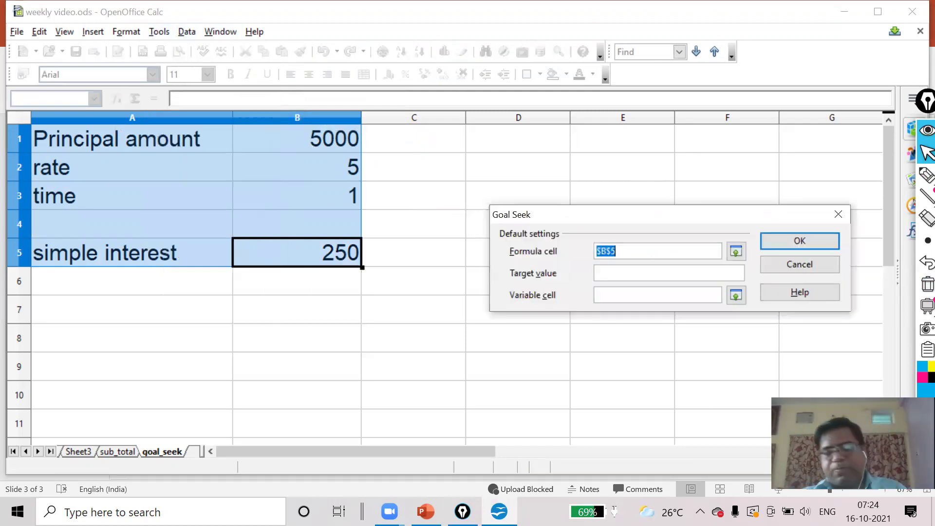
click(673, 252)
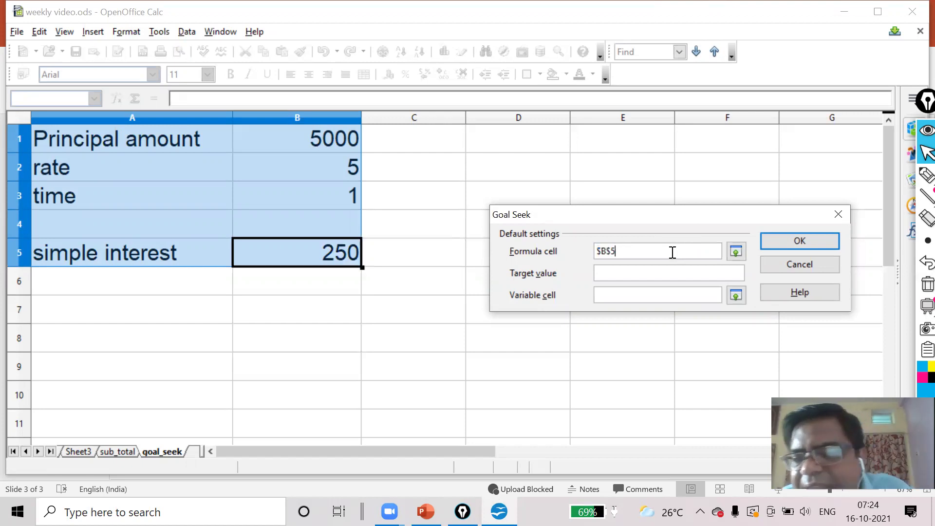
click(320, 254)
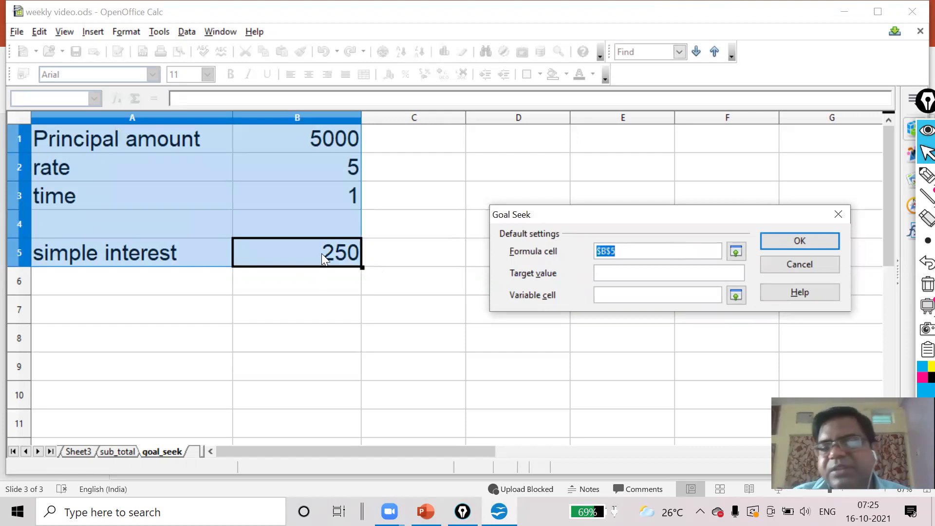
click(657, 247)
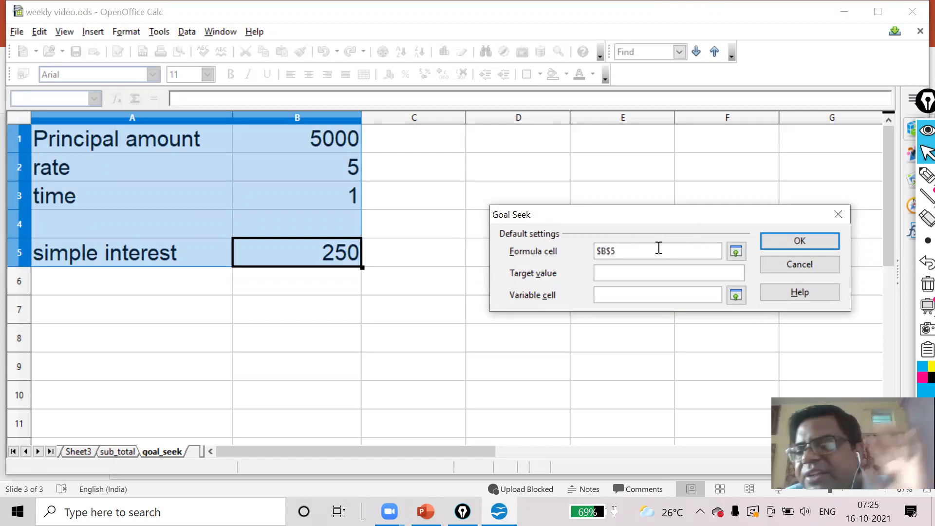
Step: Run Goal Seek for a target value of 5000 with the time cell $B$3 as the variable cell, and accept the result into the sheet
click(622, 274)
text(5000)
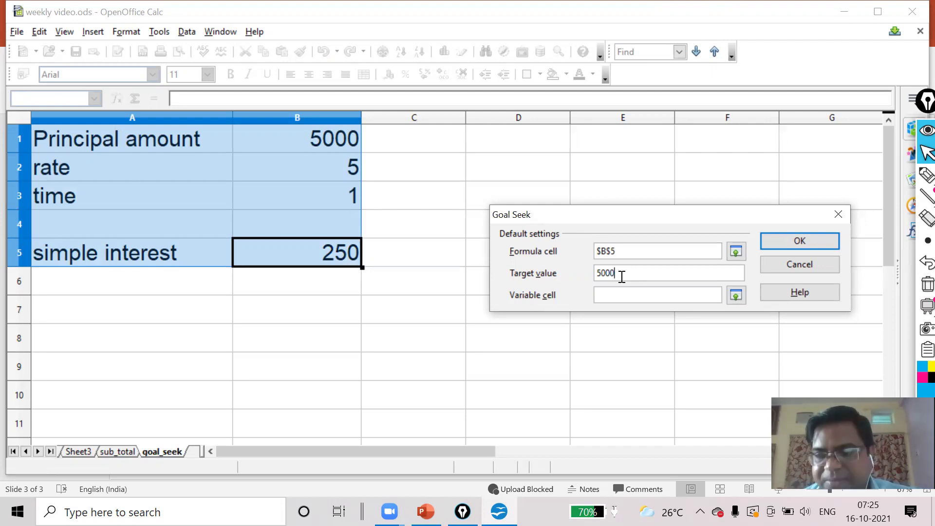
click(620, 295)
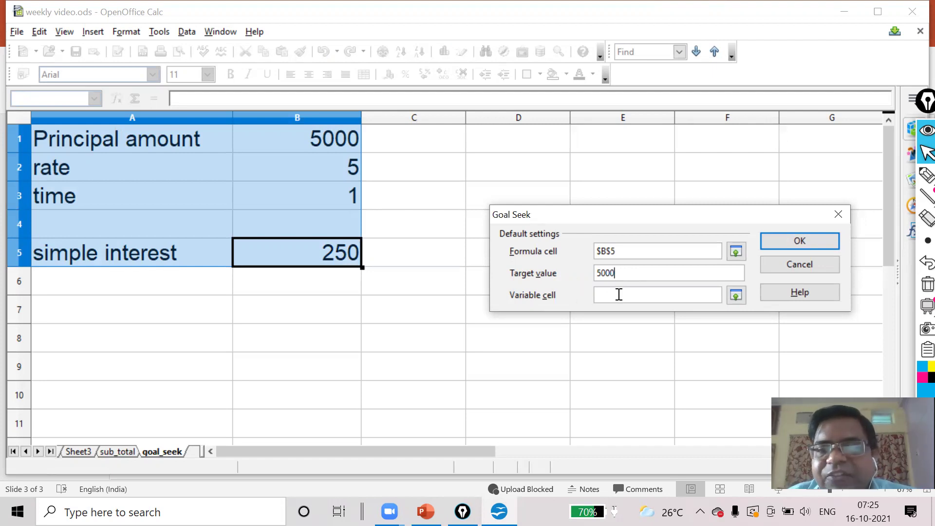
click(310, 194)
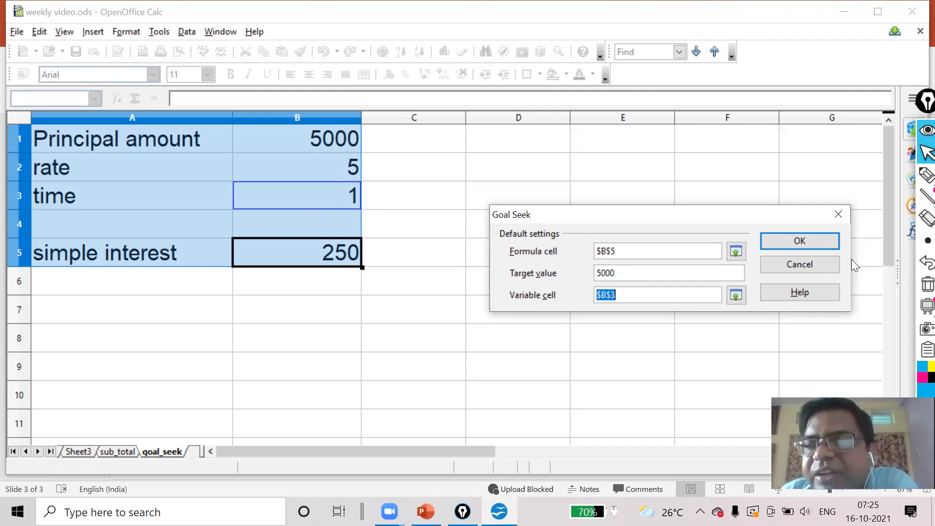
click(817, 241)
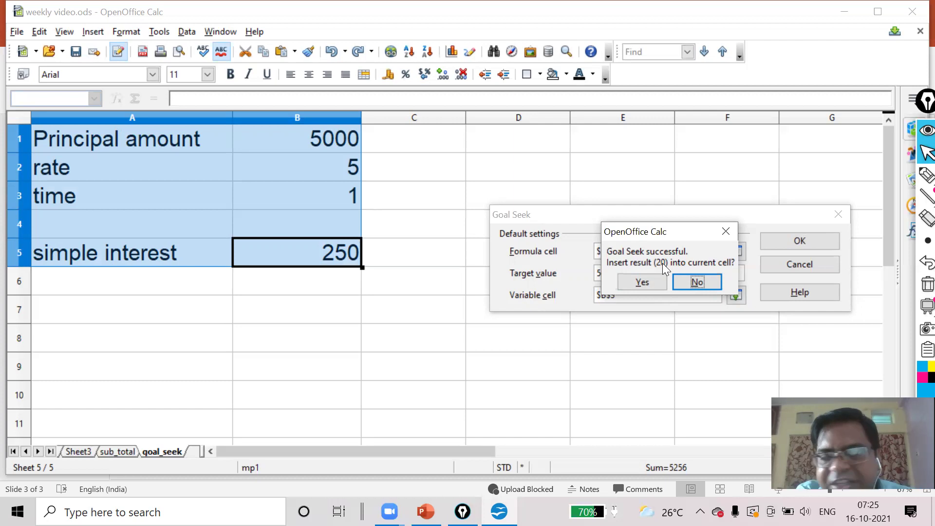
click(643, 281)
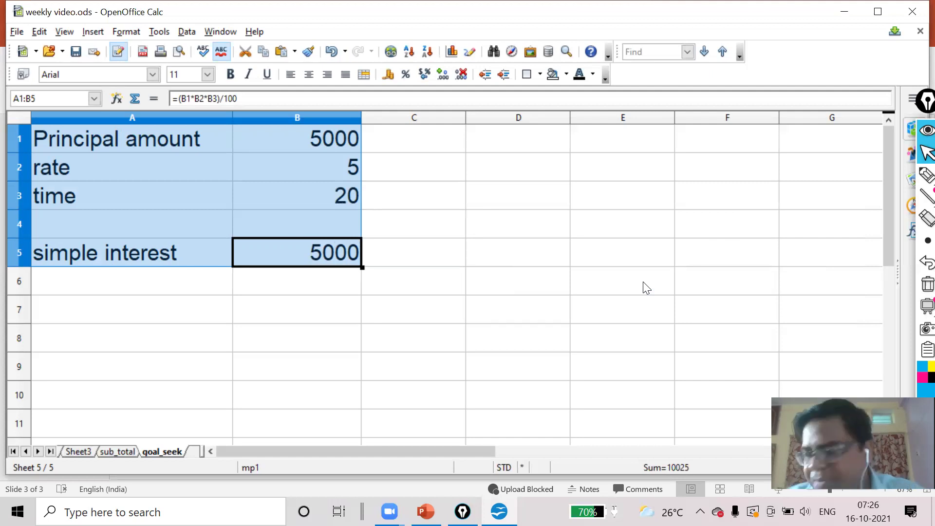
Step: Annotate with the pen: a line beside the principal amount, arrows from time and simple interest, and a circle around the simple interest value
mouse_move(921, 177)
click(859, 176)
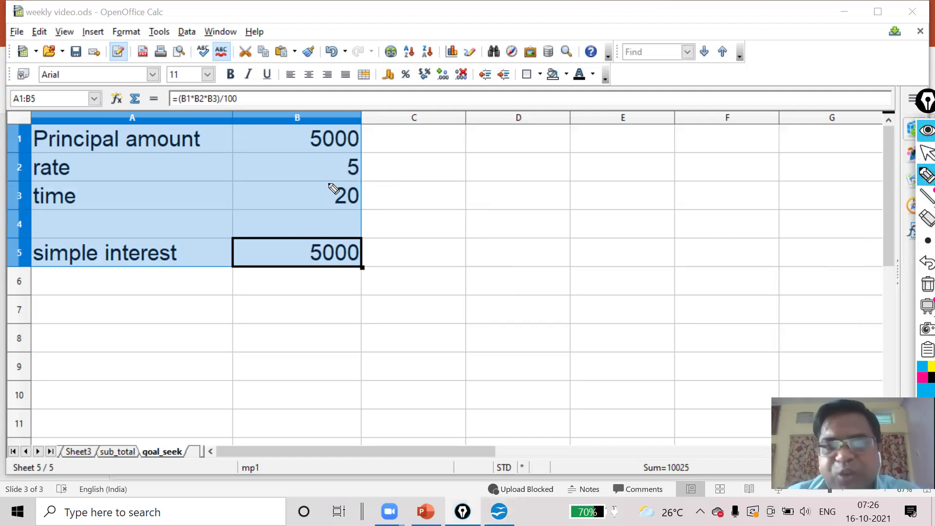
drag(366, 139, 471, 140)
mouse_move(385, 195)
mouse_down()
mouse_move(569, 211)
mouse_move(543, 229)
mouse_up()
mouse_move(361, 238)
mouse_down()
mouse_move(247, 257)
mouse_move(378, 282)
mouse_move(379, 241)
mouse_move(584, 288)
mouse_move(539, 307)
mouse_up()
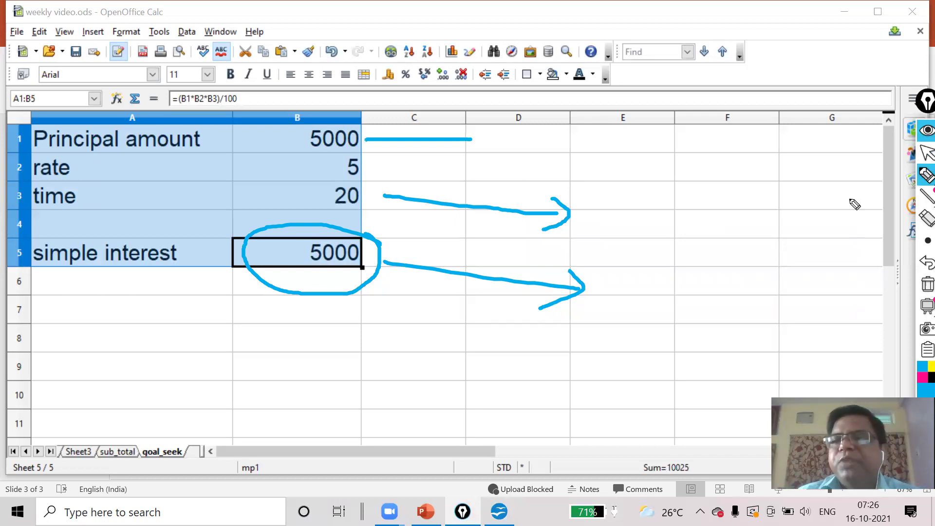
click(917, 155)
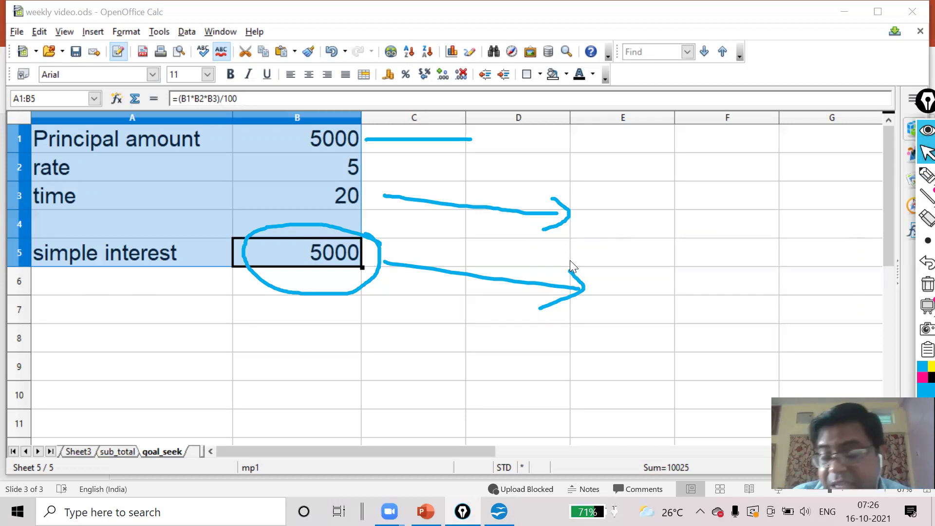